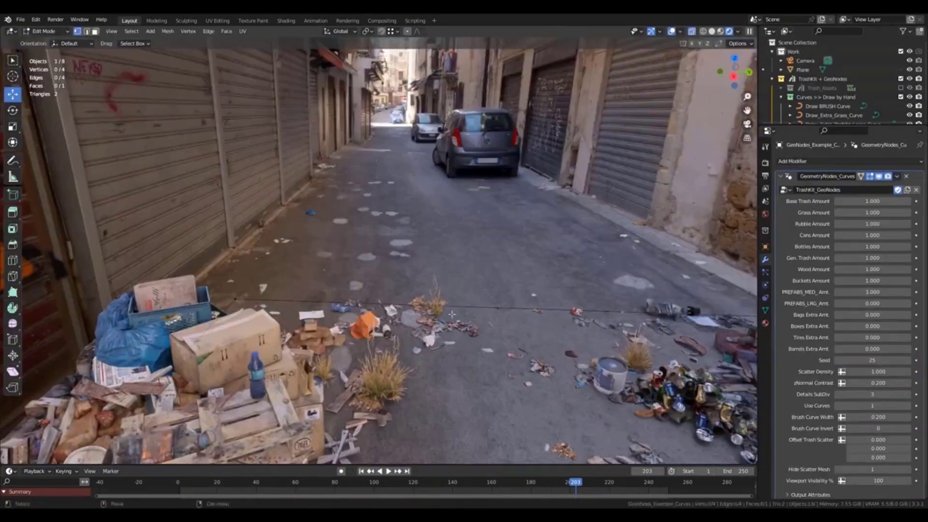
# Move the selected edge of the trash scatter plane about 8.12 m down the street along the X axis
pyautogui.press('g')
pyautogui.press('x')
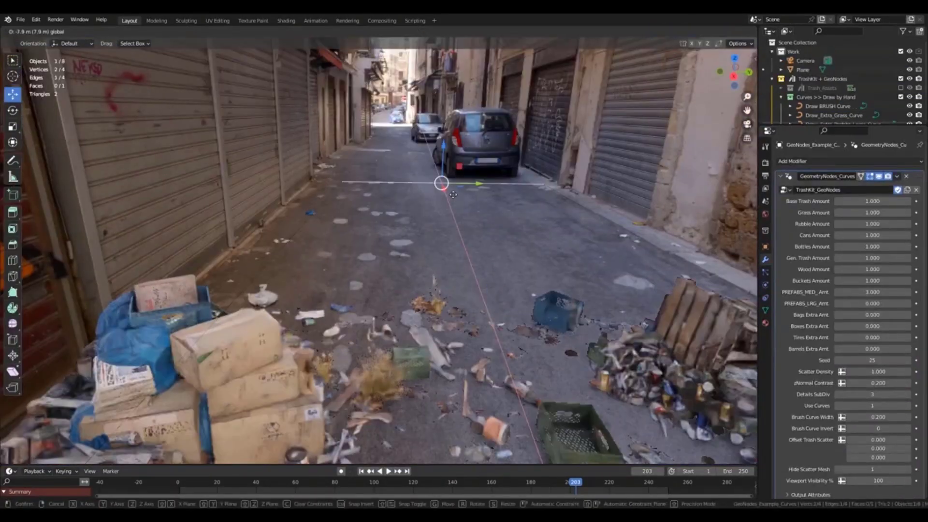
pyautogui.click(453, 194)
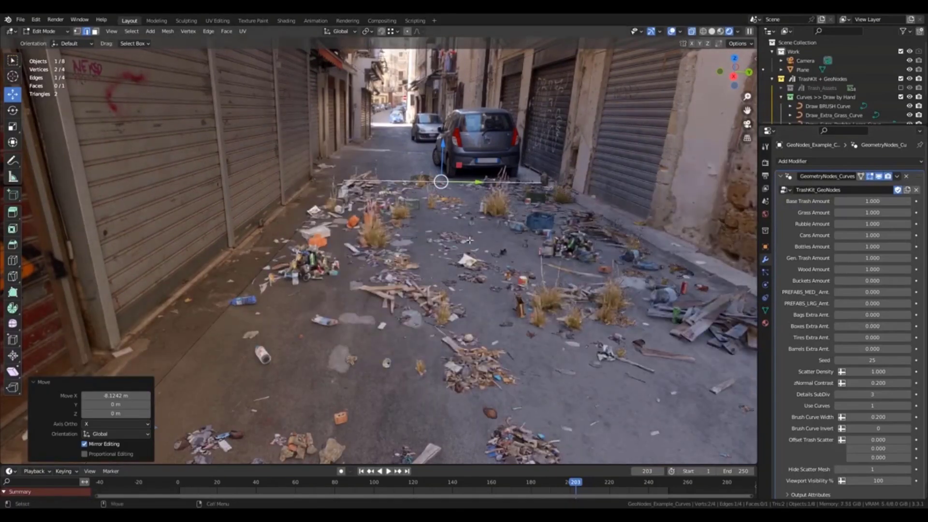
pyautogui.press('g')
pyautogui.press('x')
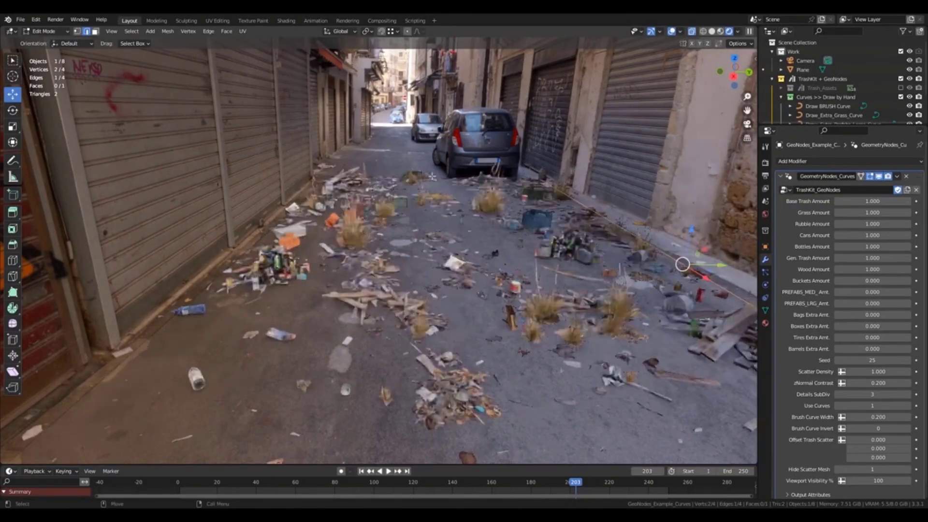
# Extrude the plane's far edge further down the street to extend the trash scatter, and leave Edit Mode
pyautogui.click(434, 143)
pyautogui.press('e')
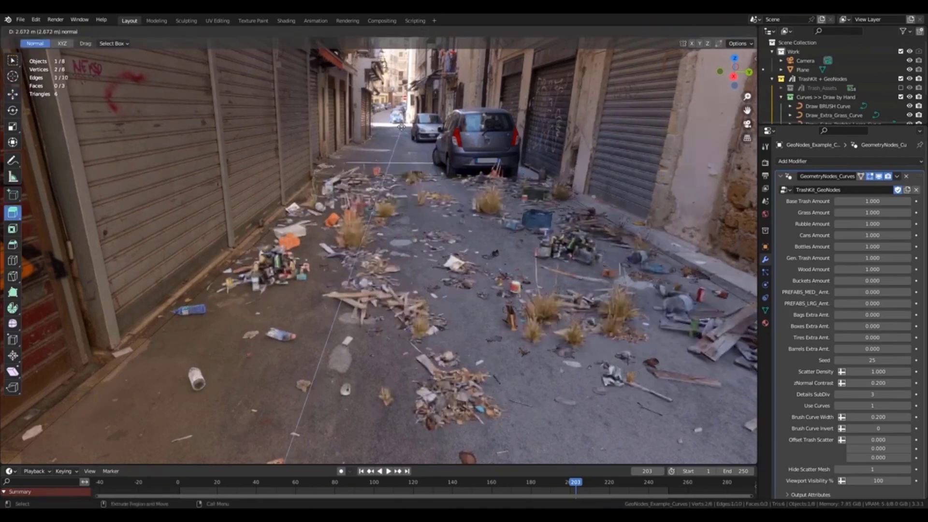
pyautogui.click(409, 102)
pyautogui.click(426, 141)
pyautogui.press('Tab')
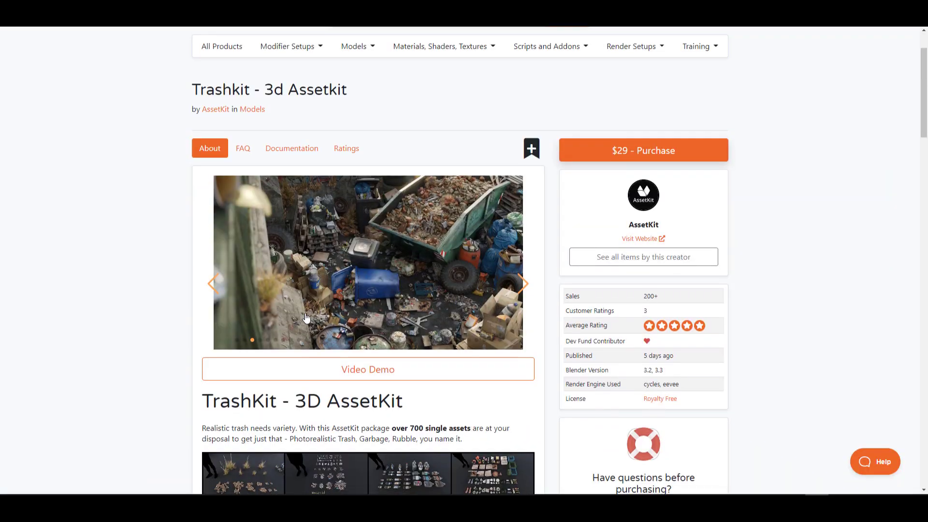
# Review the Trashkit - 3d Assetkit product page on Blender Market, including its asset previews, description and content list
pyautogui.scroll(-10, 305, 316)
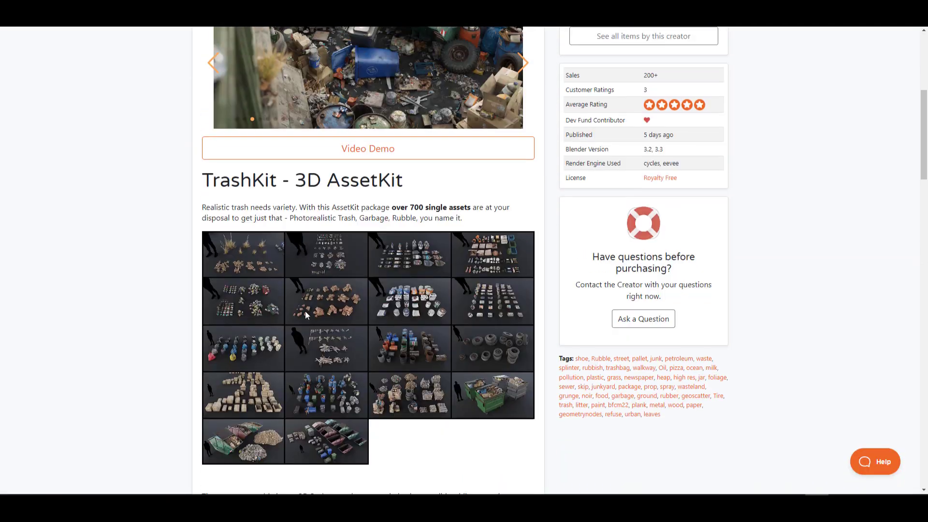
pyautogui.scroll(-12, 408, 298)
pyautogui.scroll(-8, 563, 317)
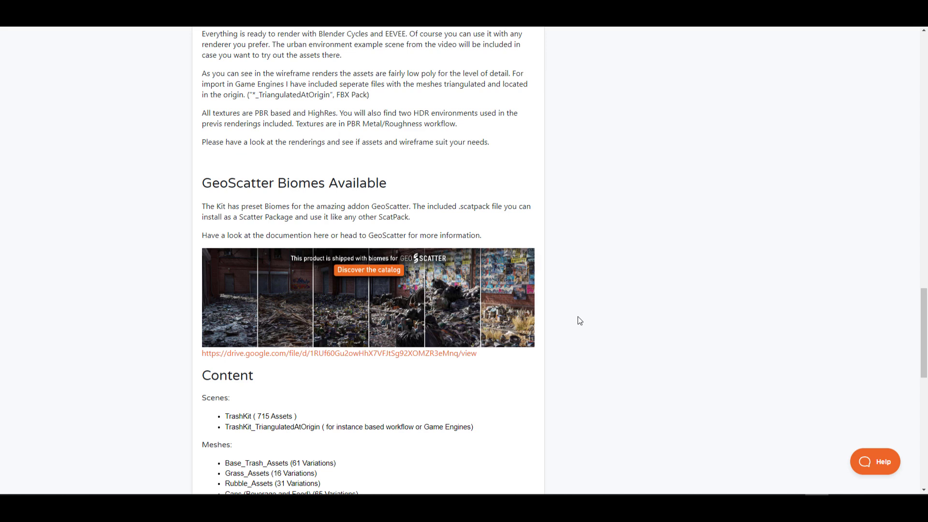
pyautogui.scroll(10, 580, 321)
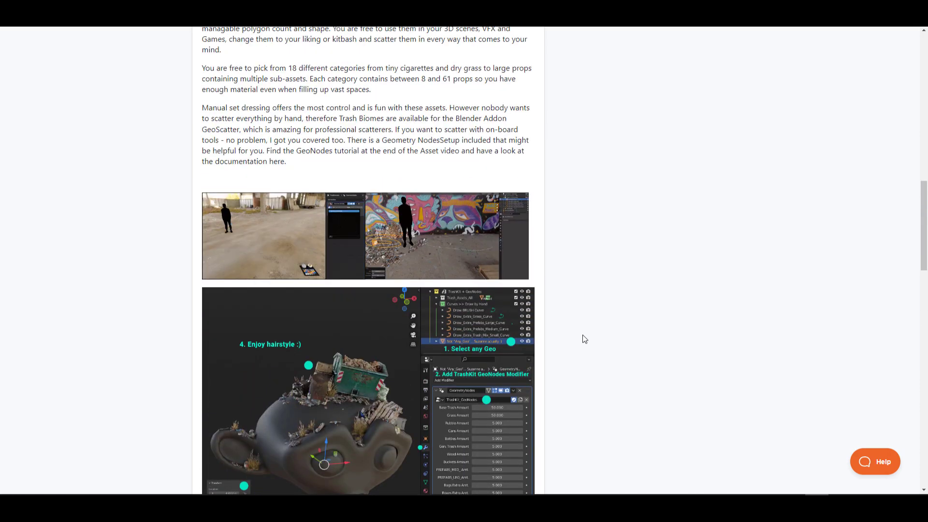
pyautogui.scroll(15, 585, 339)
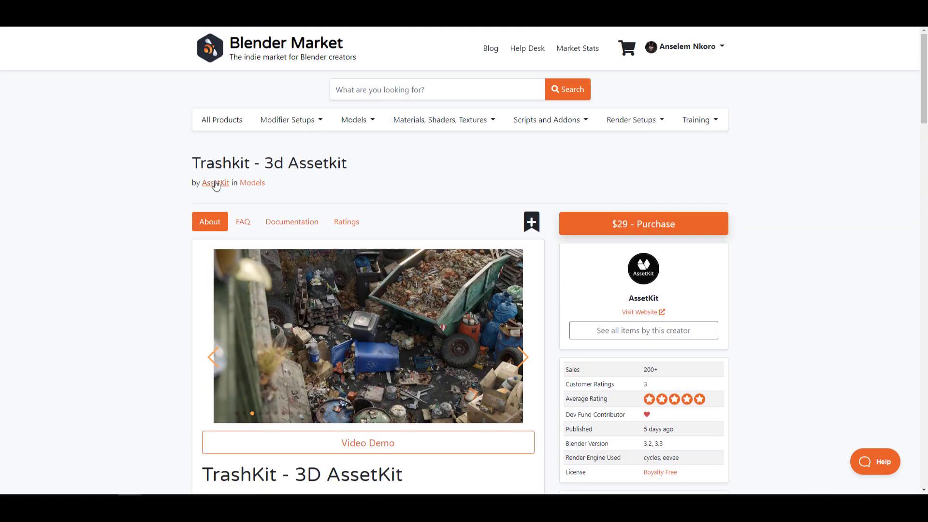
# Browse the AssetKit creator page and its list of products on Blender Market
pyautogui.scroll(-8, 331, 284)
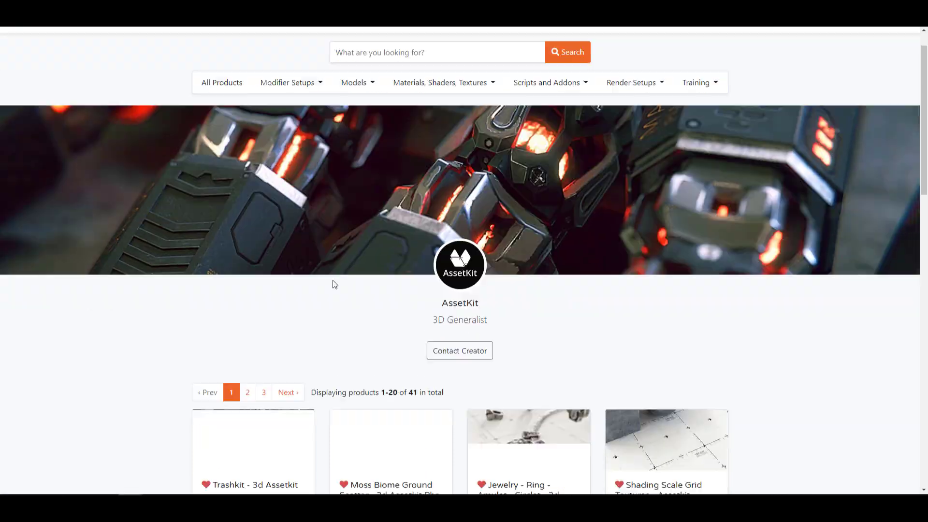
pyautogui.scroll(-10, 333, 285)
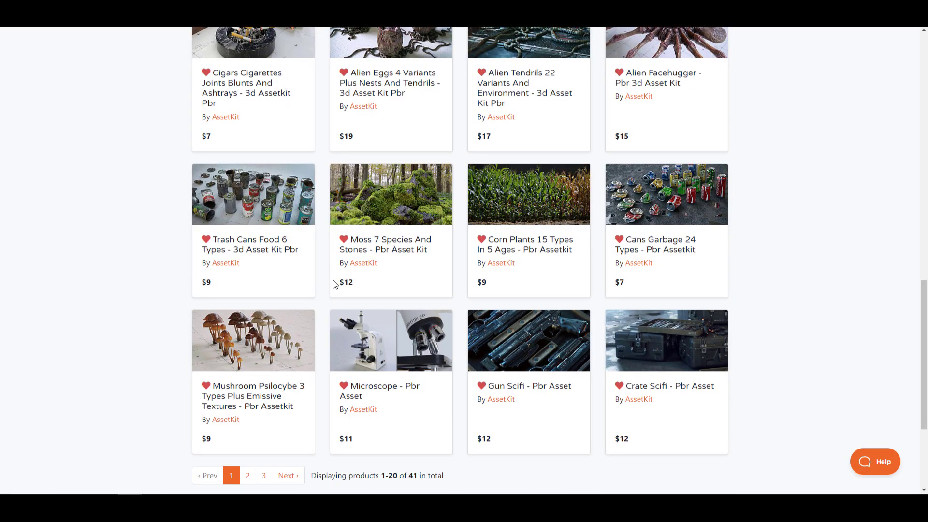
pyautogui.scroll(19, 337, 284)
pyautogui.scroll(-7, 337, 284)
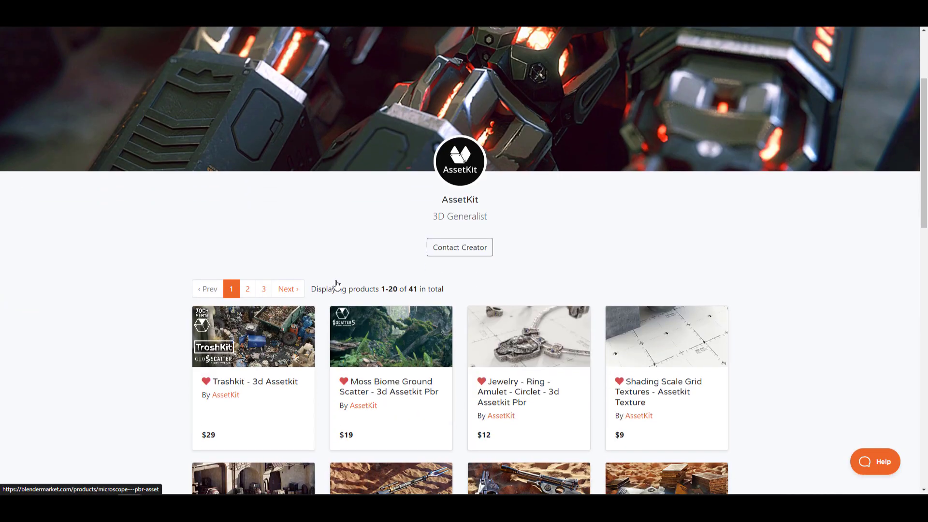
pyautogui.click(264, 151)
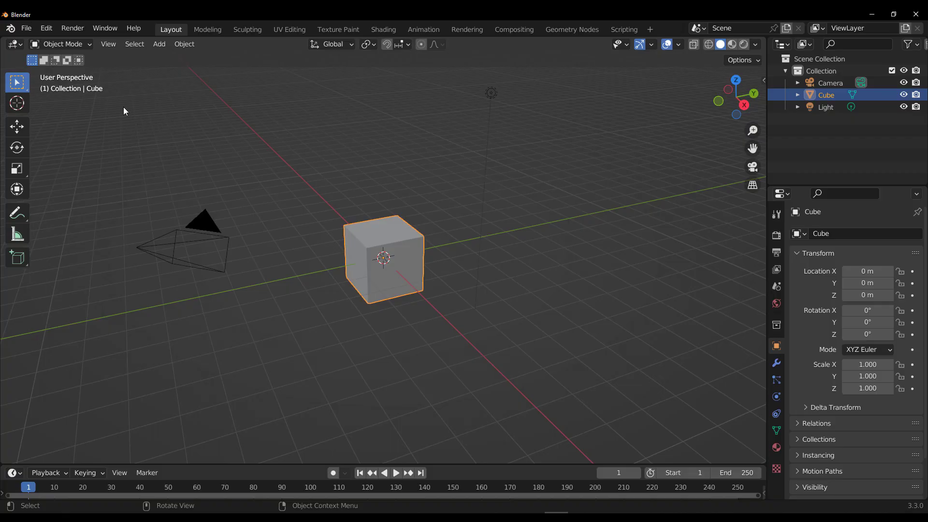
# Check in Blender's file path preferences that TrashKit_BLENDER is among the asset libraries, and close the preferences
pyautogui.click(41, 30)
pyautogui.click(85, 196)
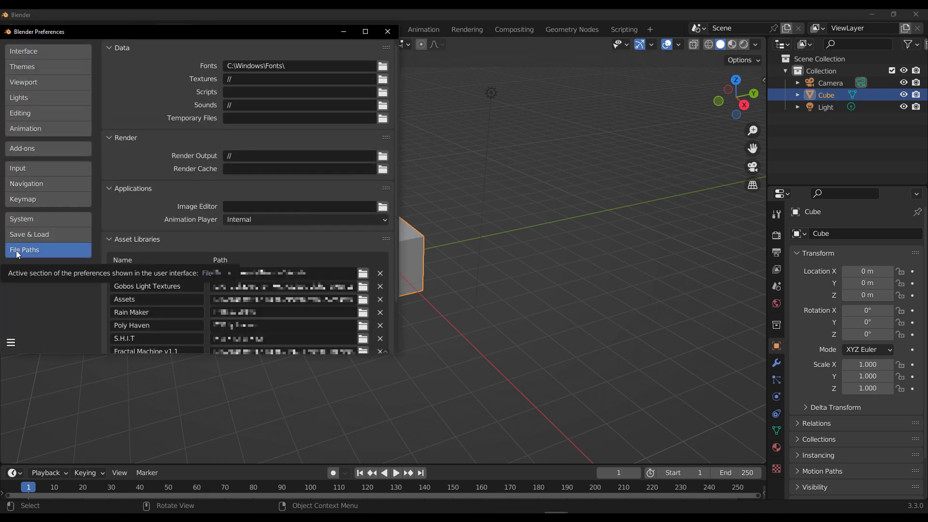
pyautogui.scroll(-3, 126, 335)
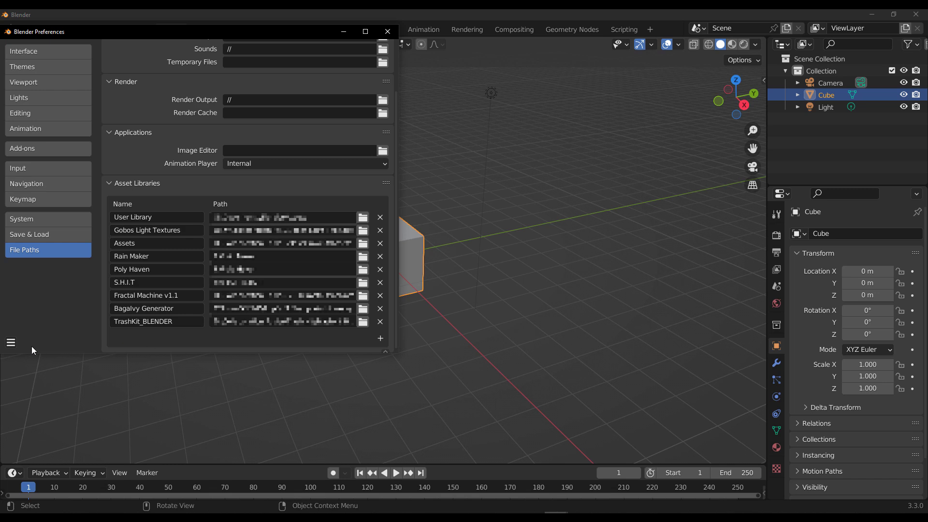
pyautogui.click(388, 31)
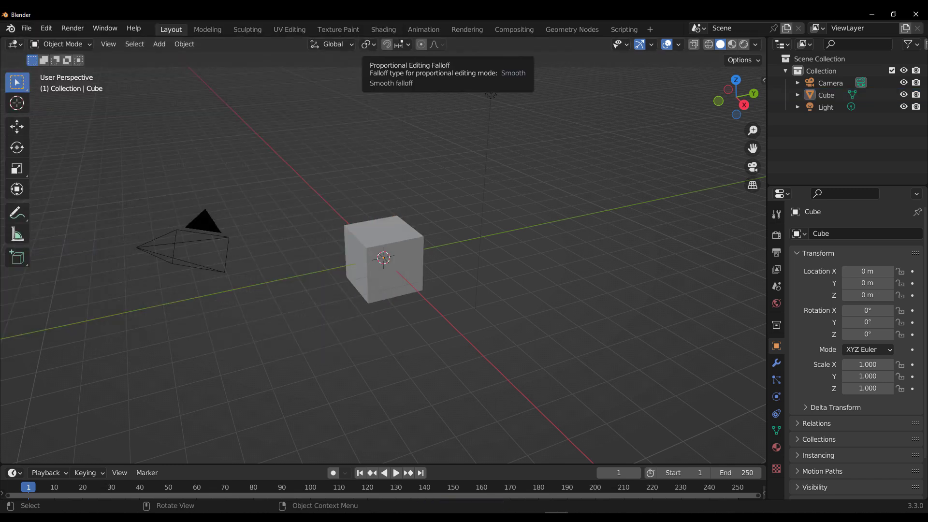
# Switch to the TrashKit_BLENDER folder in File Explorer and open TrashKit.blend in Blender
pyautogui.hotkey('alt', 'Tab')
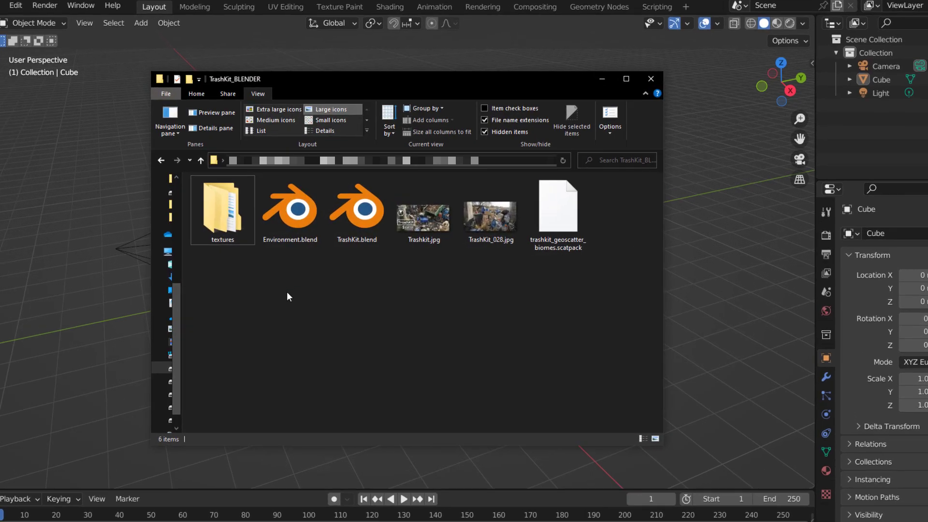
pyautogui.click(289, 236)
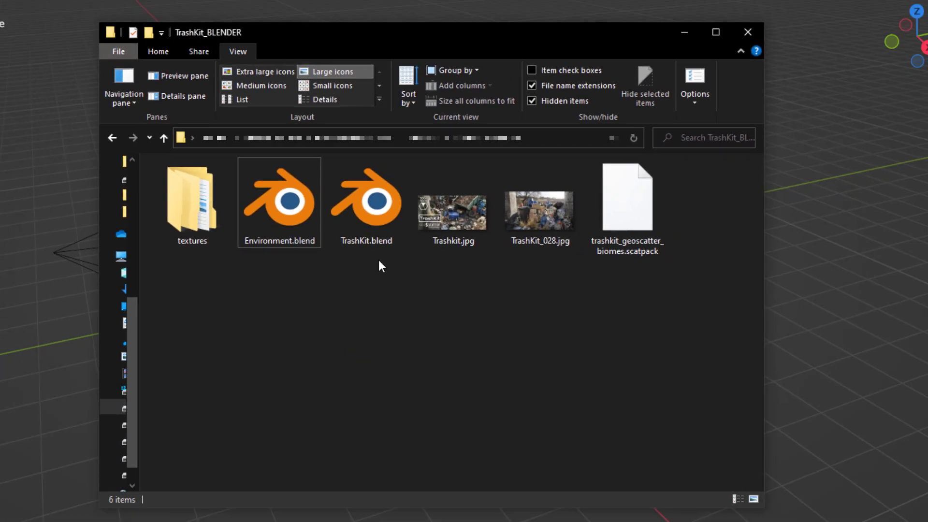
pyautogui.click(388, 239)
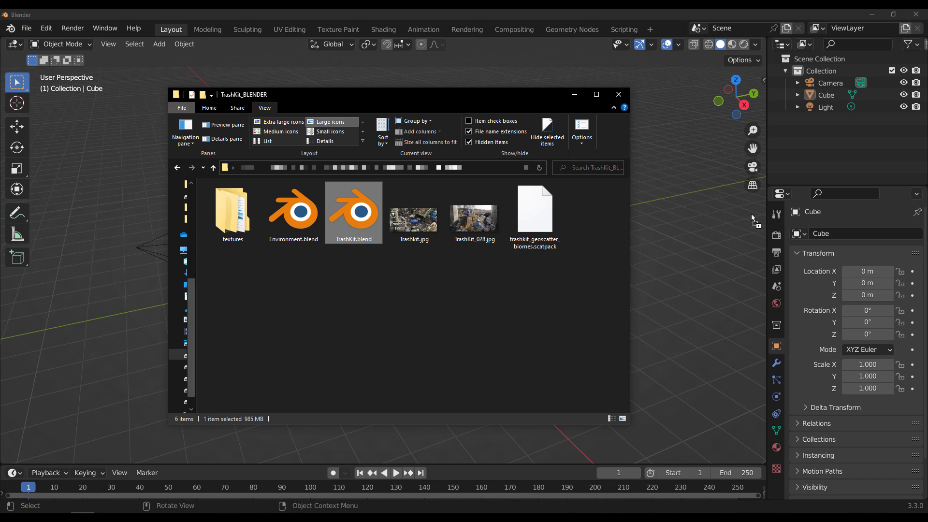
pyautogui.moveTo(671, 229); pyautogui.dragTo(662, 199)
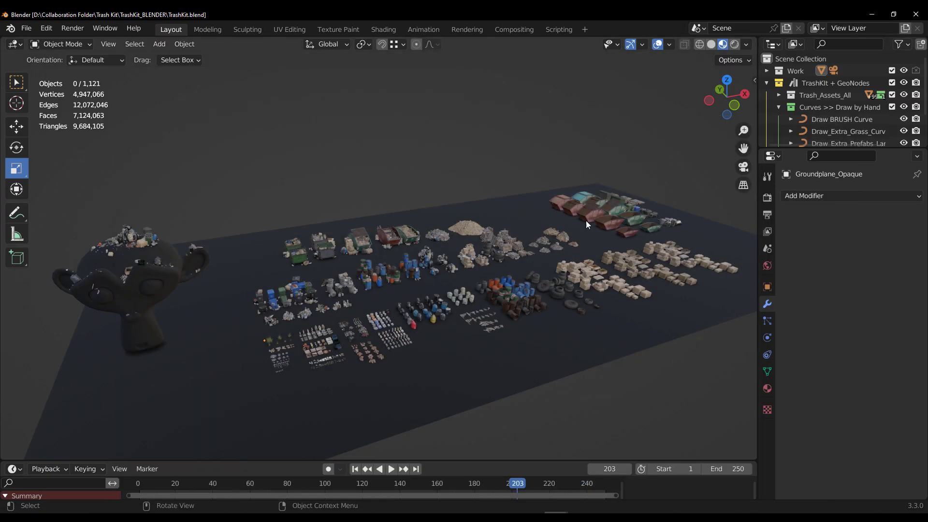
# Look over the whole layout of trash assets on the ground plane and approach the small litter groups
pyautogui.scroll(-3, 572, 235)
pyautogui.moveTo(572, 234); pyautogui.dragTo(533, 269, button='middle')
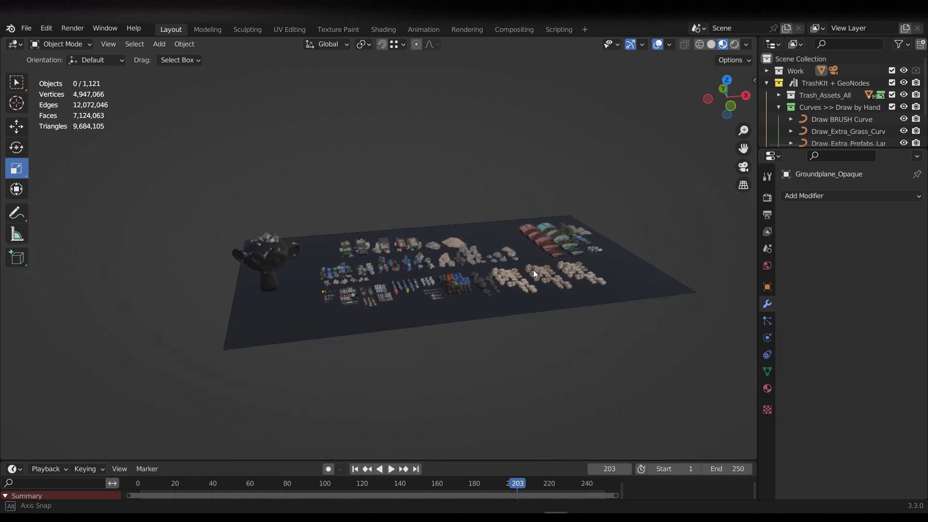
pyautogui.scroll(5, 370, 325)
pyautogui.keyDown('shift'); pyautogui.moveTo(370, 326); pyautogui.dragTo(471, 197, button='middle'); pyautogui.keyUp('shift')
pyautogui.scroll(5, 299, 308)
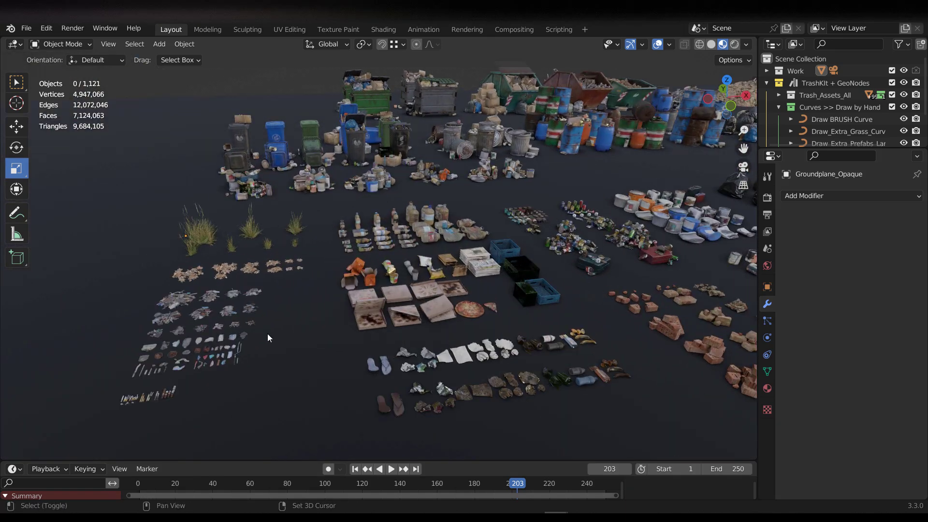
# Examine the cigarette, cigar and small ground debris assets up close
pyautogui.keyDown('shift'); pyautogui.moveTo(268, 333); pyautogui.dragTo(513, 231, button='middle'); pyautogui.keyUp('shift')
pyautogui.scroll(3, 413, 355)
pyautogui.keyDown('shift'); pyautogui.moveTo(413, 354); pyautogui.dragTo(381, 272, button='middle'); pyautogui.keyUp('shift')
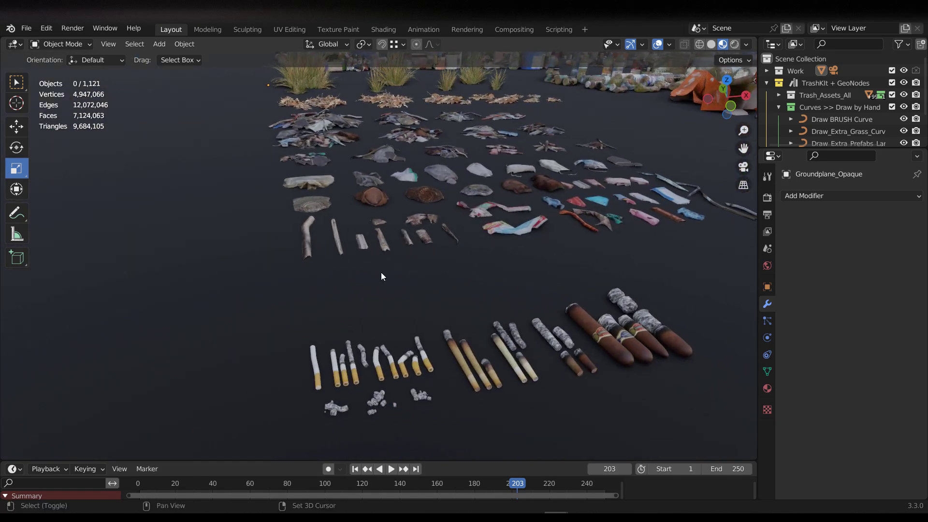
pyautogui.keyDown('shift'); pyautogui.moveTo(369, 405); pyautogui.dragTo(337, 299, button='middle'); pyautogui.keyUp('shift')
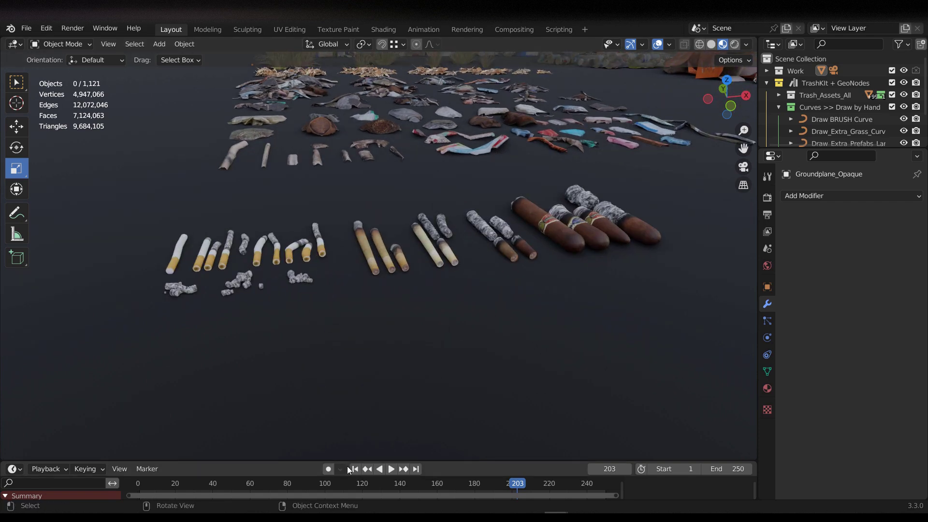
pyautogui.keyDown('shift'); pyautogui.moveTo(364, 251); pyautogui.dragTo(263, 335, button='middle'); pyautogui.keyUp('shift')
pyautogui.keyDown('shift'); pyautogui.moveTo(392, 256); pyautogui.dragTo(375, 346, button='middle'); pyautogui.keyUp('shift')
pyautogui.scroll(2, 375, 346)
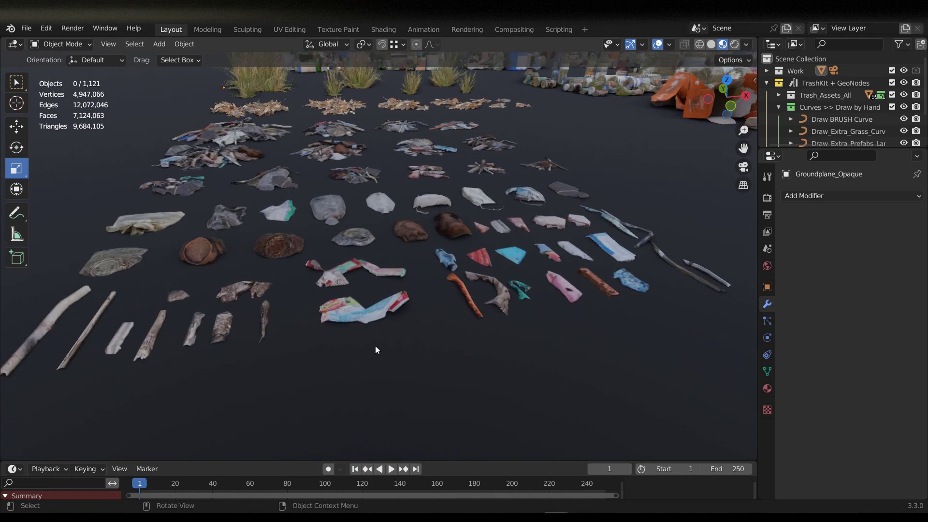
# Examine the dry leaf clusters and the grass clumps up close
pyautogui.keyDown('shift'); pyautogui.moveTo(318, 242); pyautogui.dragTo(359, 351, button='middle'); pyautogui.keyUp('shift')
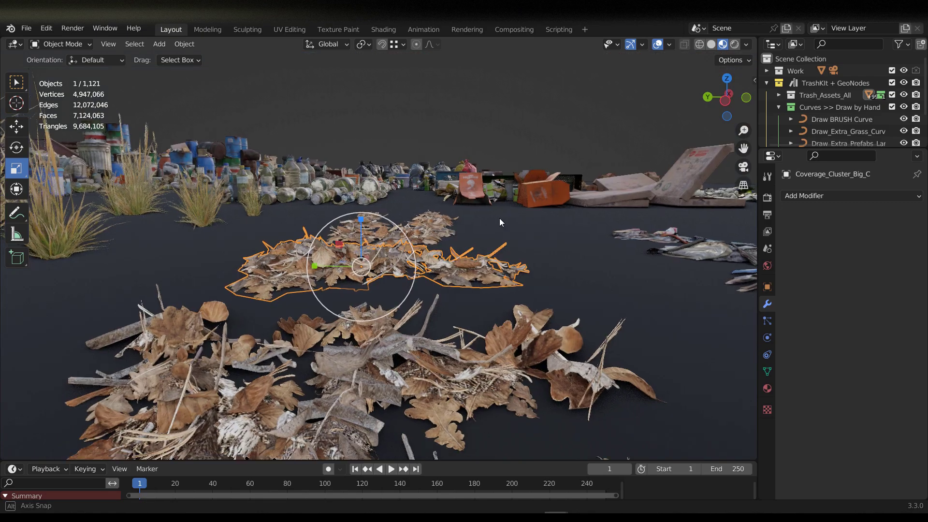
pyautogui.moveTo(499, 219); pyautogui.dragTo(403, 357, button='middle')
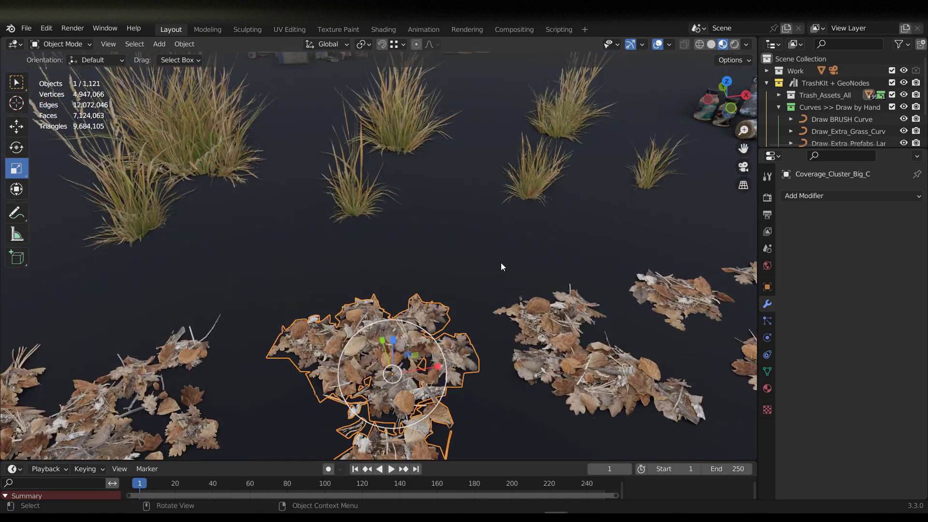
pyautogui.scroll(-5, 483, 252)
pyautogui.keyDown('shift'); pyautogui.moveTo(338, 218); pyautogui.dragTo(324, 301, button='middle'); pyautogui.keyUp('shift')
pyautogui.scroll(4, 324, 301)
pyautogui.scroll(-4, 344, 196)
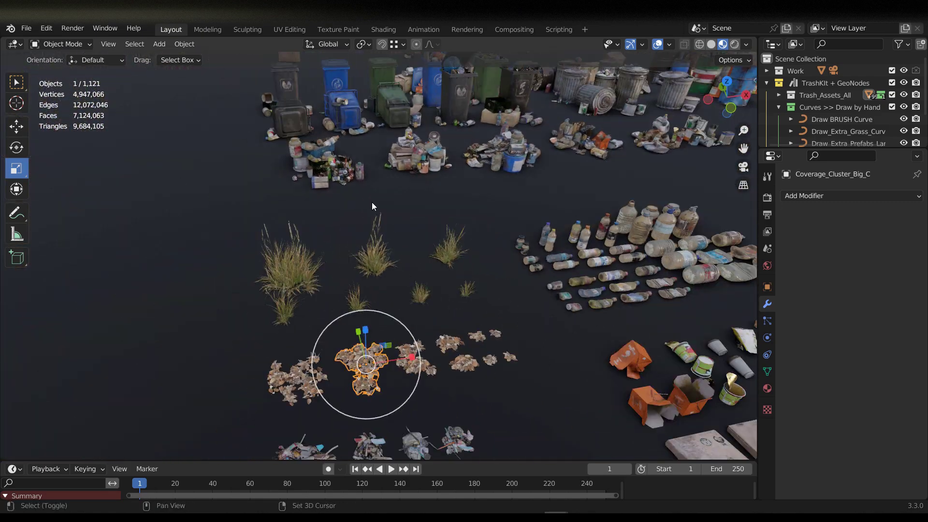
# Examine the plastic bottle assets up close and the neighbouring food packaging, crates and cans
pyautogui.keyDown('shift'); pyautogui.moveTo(372, 202); pyautogui.dragTo(199, 164, button='middle'); pyautogui.keyUp('shift')
pyautogui.keyDown('shift'); pyautogui.moveTo(411, 229); pyautogui.dragTo(402, 291, button='middle'); pyautogui.keyUp('shift')
pyautogui.scroll(6, 402, 293)
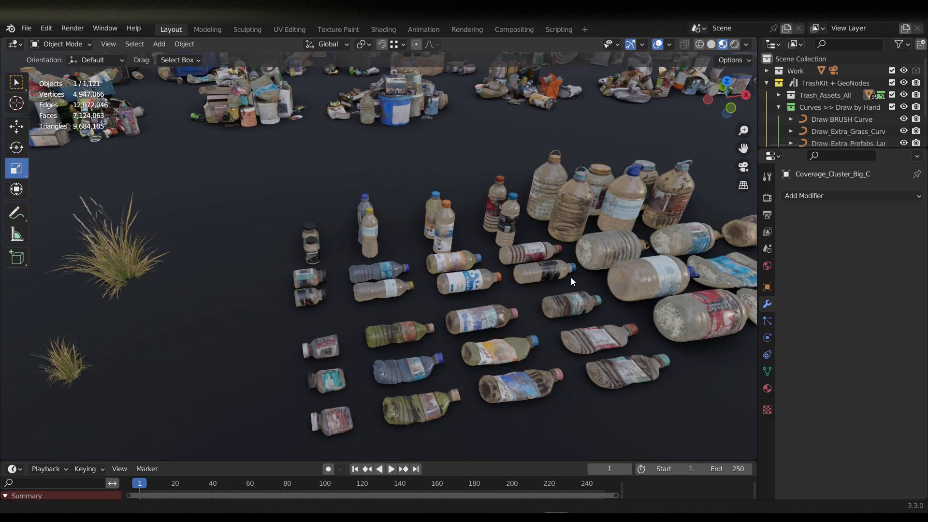
pyautogui.scroll(-4, 353, 358)
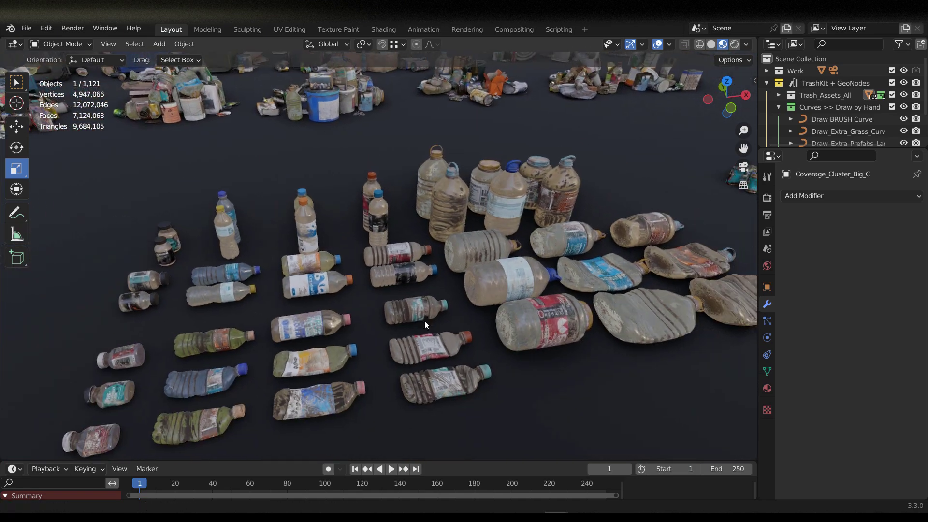
pyautogui.moveTo(424, 320); pyautogui.dragTo(452, 367, button='middle')
pyautogui.keyDown('shift'); pyautogui.moveTo(245, 390); pyautogui.dragTo(628, 322, button='middle'); pyautogui.keyUp('shift')
pyautogui.keyDown('shift'); pyautogui.moveTo(389, 406); pyautogui.dragTo(149, 274, button='middle'); pyautogui.keyUp('shift')
pyautogui.scroll(-8, 459, 313)
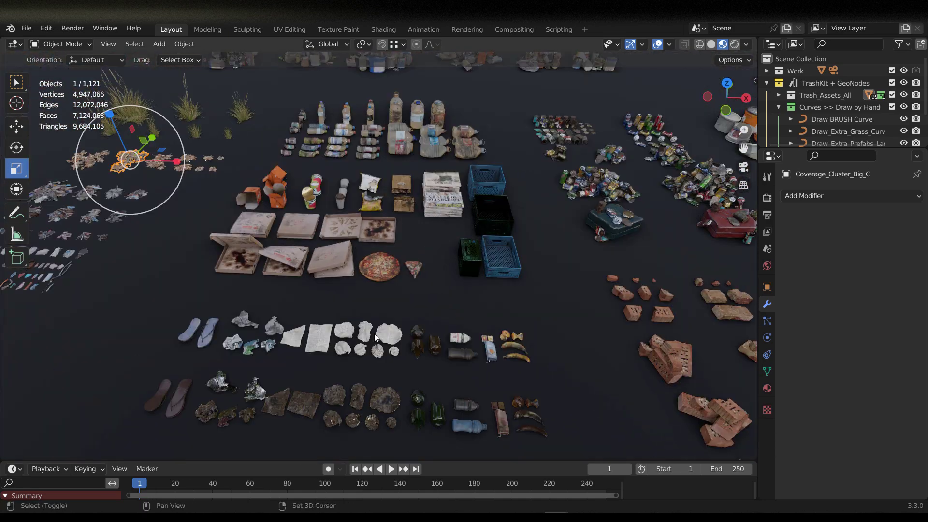
# Examine the flip-flops, crumpled paper, broken bottles, milk cartons and banana peels up close
pyautogui.keyDown('shift'); pyautogui.moveTo(374, 334); pyautogui.dragTo(483, 244, button='middle'); pyautogui.keyUp('shift')
pyautogui.scroll(3, 471, 382)
pyautogui.keyDown('shift'); pyautogui.moveTo(471, 382); pyautogui.dragTo(469, 373, button='middle'); pyautogui.keyUp('shift')
pyautogui.keyDown('shift'); pyautogui.moveTo(430, 341); pyautogui.dragTo(397, 337, button='middle'); pyautogui.keyUp('shift')
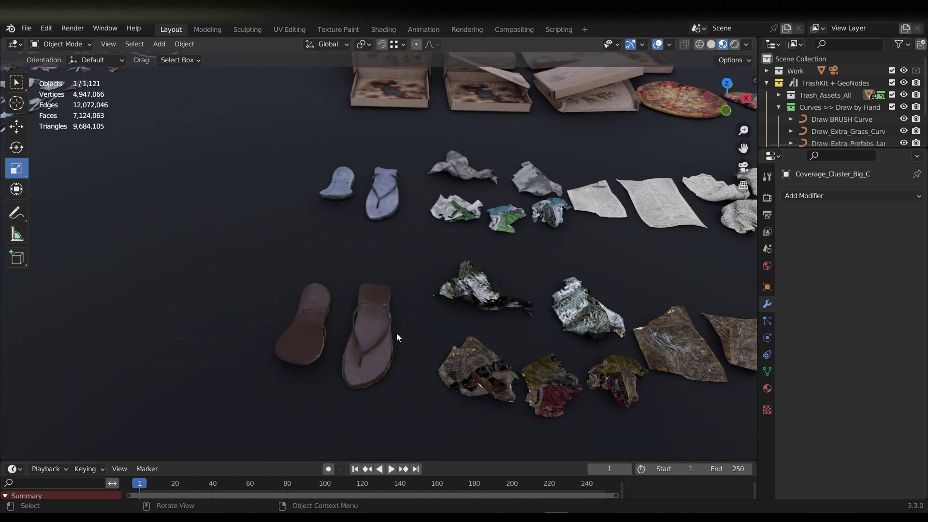
pyautogui.keyDown('shift'); pyautogui.moveTo(493, 307); pyautogui.dragTo(259, 320, button='middle'); pyautogui.keyUp('shift')
pyautogui.scroll(-2, 337, 312)
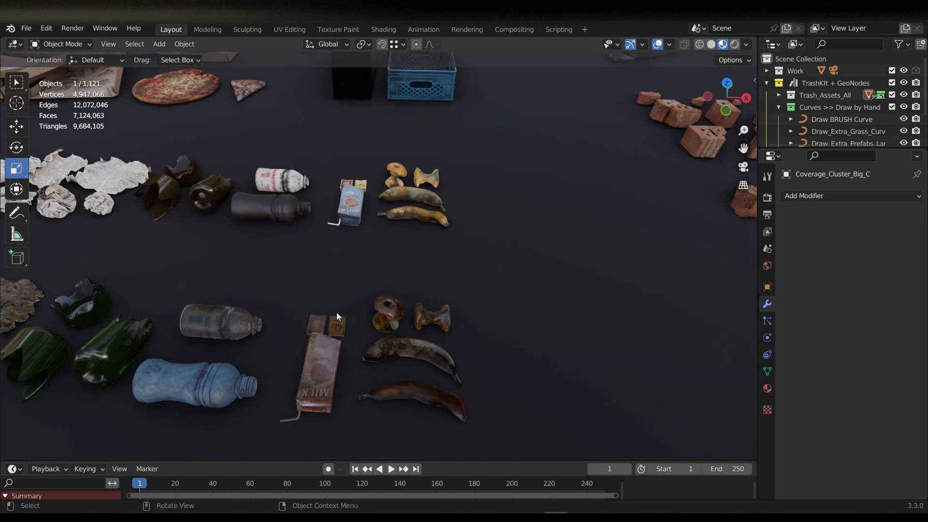
pyautogui.scroll(3, 380, 259)
pyautogui.scroll(-4, 411, 317)
pyautogui.moveTo(411, 317)
pyautogui.keyDown('shift'); pyautogui.mouseDown(button='middle')
pyautogui.moveTo(498, 303)
pyautogui.moveTo(341, 337)
pyautogui.moveTo(273, 299)
pyautogui.moveTo(300, 316)
pyautogui.moveTo(477, 313)
pyautogui.moveTo(523, 292)
pyautogui.moveTo(321, 379)
pyautogui.mouseUp(button='middle'); pyautogui.keyUp('shift')
# Examine the larger props: trash bags, barrels, tires and cardboard boxes
pyautogui.scroll(-5, 558, 283)
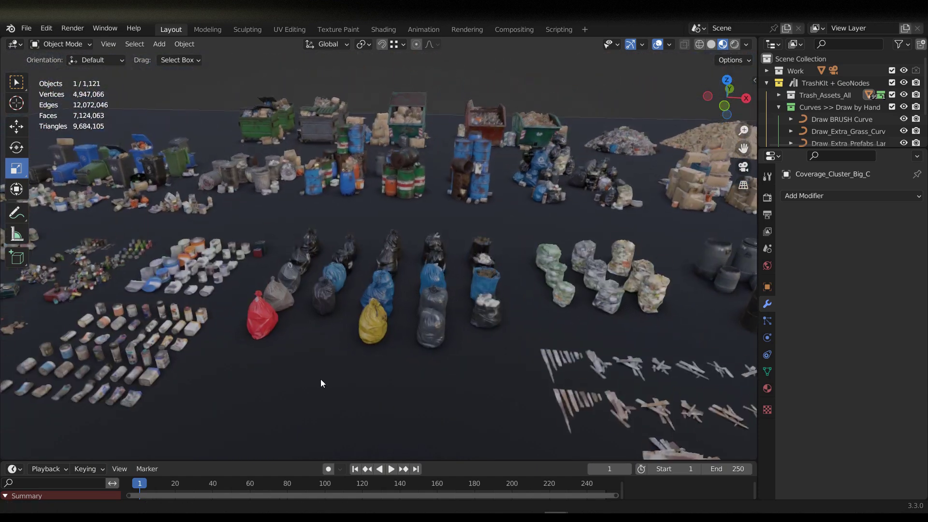
pyautogui.scroll(5, 387, 300)
pyautogui.scroll(-4, 515, 336)
pyautogui.moveTo(515, 336); pyautogui.dragTo(457, 362, button='middle')
pyautogui.scroll(2, 405, 370)
pyautogui.scroll(3, 372, 350)
pyautogui.scroll(-5, 403, 326)
pyautogui.scroll(2, 424, 341)
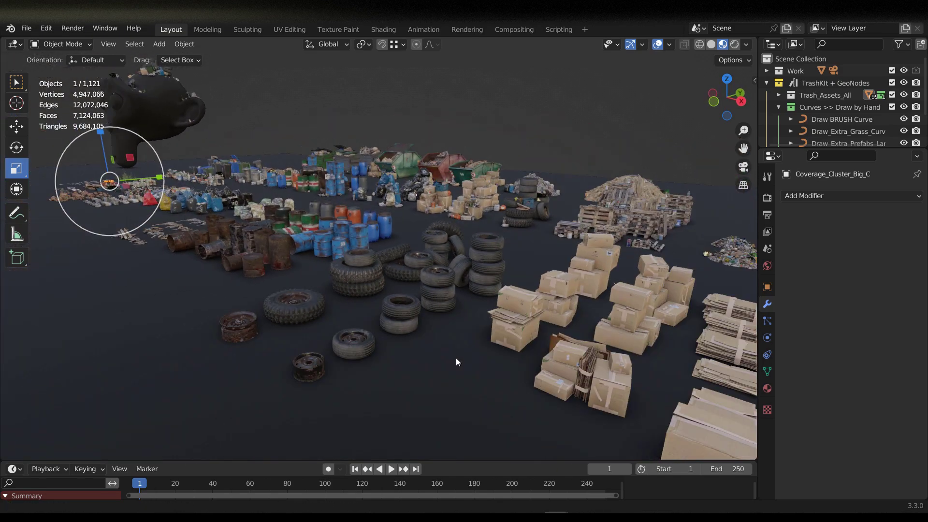
# Examine the red and green debris containers, the metal trash cans and the plastic wheelie bins up close
pyautogui.keyDown('shift'); pyautogui.moveTo(290, 384); pyautogui.dragTo(353, 338, button='middle'); pyautogui.keyUp('shift')
pyautogui.keyDown('ctrl'); pyautogui.moveTo(394, 314); pyautogui.dragTo(424, 302, button='middle'); pyautogui.keyUp('ctrl')
pyautogui.keyDown('shift'); pyautogui.moveTo(409, 376); pyautogui.dragTo(414, 354, button='middle'); pyautogui.keyUp('shift')
pyautogui.keyDown('shift'); pyautogui.moveTo(433, 292); pyautogui.dragTo(398, 353, button='middle'); pyautogui.keyUp('shift')
pyautogui.keyDown('shift'); pyautogui.moveTo(394, 407); pyautogui.dragTo(315, 279, button='middle'); pyautogui.keyUp('shift')
pyautogui.keyDown('shift'); pyautogui.moveTo(415, 351); pyautogui.dragTo(302, 403, button='middle'); pyautogui.keyUp('shift')
pyautogui.scroll(-2, 384, 347)
pyautogui.scroll(2, 412, 374)
pyautogui.scroll(2, 413, 378)
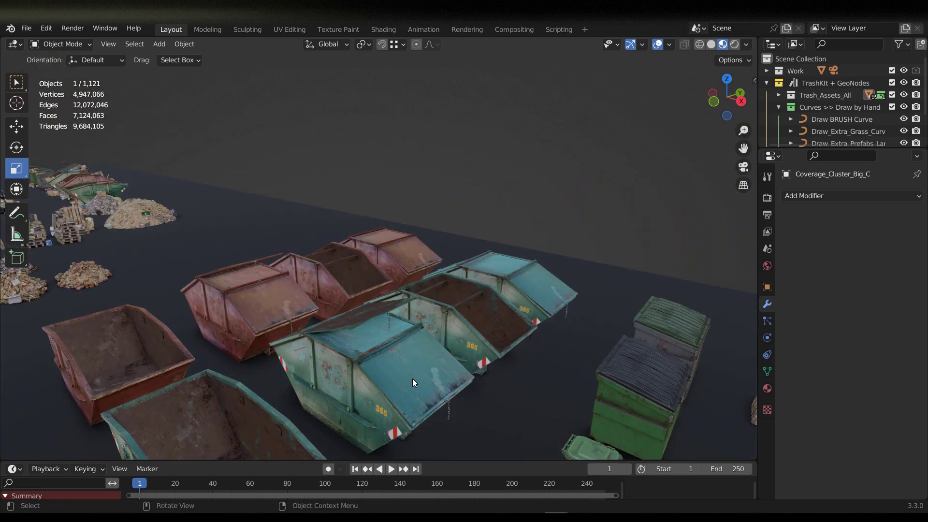
pyautogui.keyDown('shift'); pyautogui.moveTo(413, 379); pyautogui.dragTo(491, 336, button='middle'); pyautogui.keyUp('shift')
pyautogui.moveTo(385, 365)
pyautogui.mouseDown(button='middle')
pyautogui.moveTo(406, 369)
pyautogui.moveTo(369, 363)
pyautogui.mouseUp(button='middle')
pyautogui.scroll(-3, 425, 369)
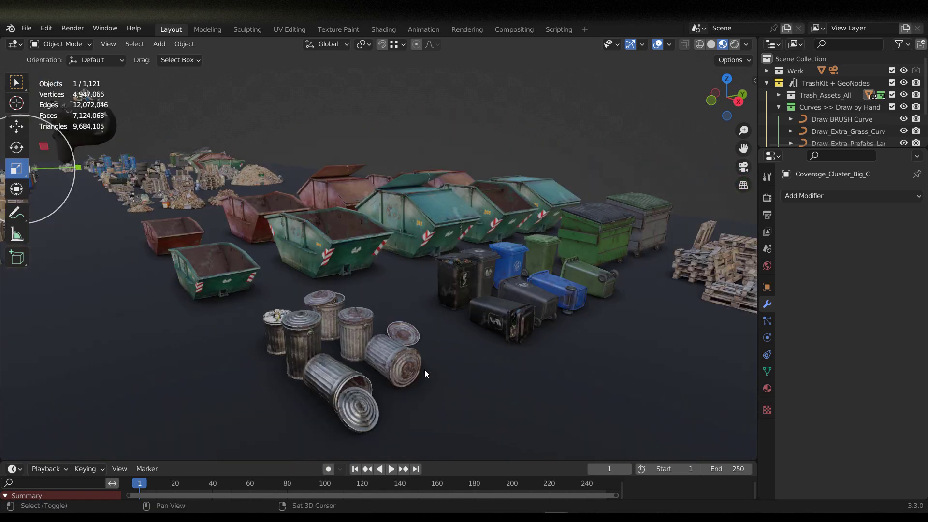
pyautogui.keyDown('shift'); pyautogui.moveTo(424, 369); pyautogui.dragTo(420, 419, button='middle'); pyautogui.keyUp('shift')
# Examine the large prefabs: littered pallet stacks, the generic trash heap, trash bag piles and filled debris containers
pyautogui.scroll(2, 325, 364)
pyautogui.keyDown('shift'); pyautogui.moveTo(234, 353); pyautogui.dragTo(319, 311, button='middle'); pyautogui.keyUp('shift')
pyautogui.scroll(3, 319, 312)
pyautogui.scroll(-2, 319, 312)
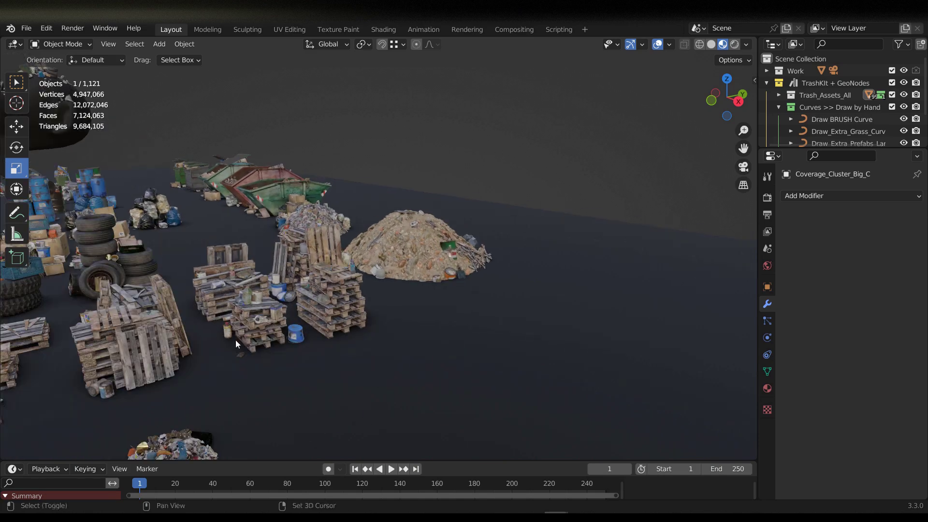
pyautogui.moveTo(236, 340); pyautogui.dragTo(370, 306, button='middle')
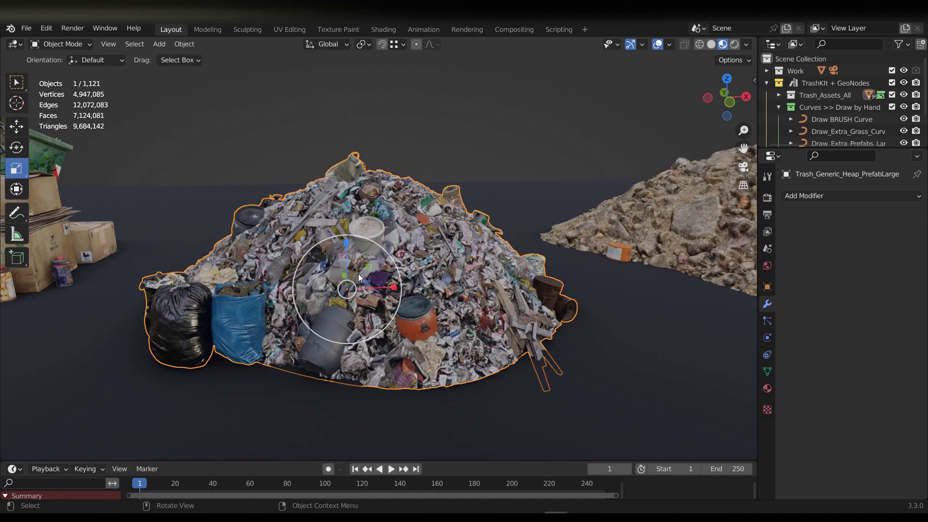
pyautogui.moveTo(358, 273); pyautogui.dragTo(543, 272, button='middle')
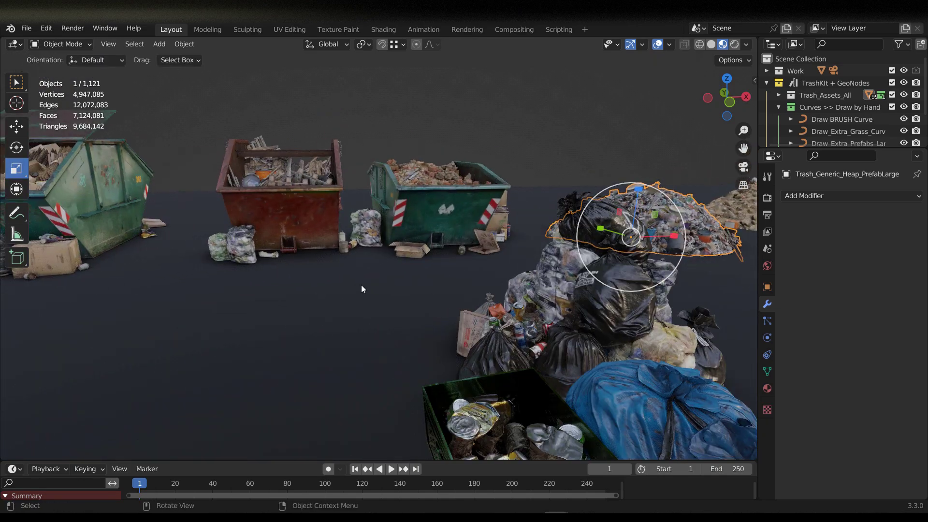
pyautogui.keyDown('shift'); pyautogui.moveTo(321, 286); pyautogui.dragTo(602, 345, button='middle'); pyautogui.keyUp('shift')
pyautogui.moveTo(155, 322); pyautogui.dragTo(363, 274, button='middle')
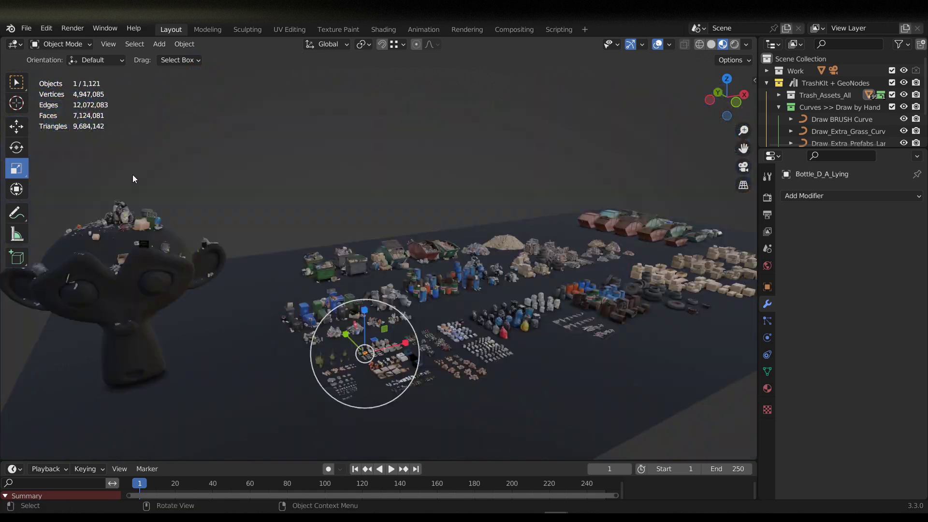
# Start a new file with the default scene
pyautogui.click(27, 29)
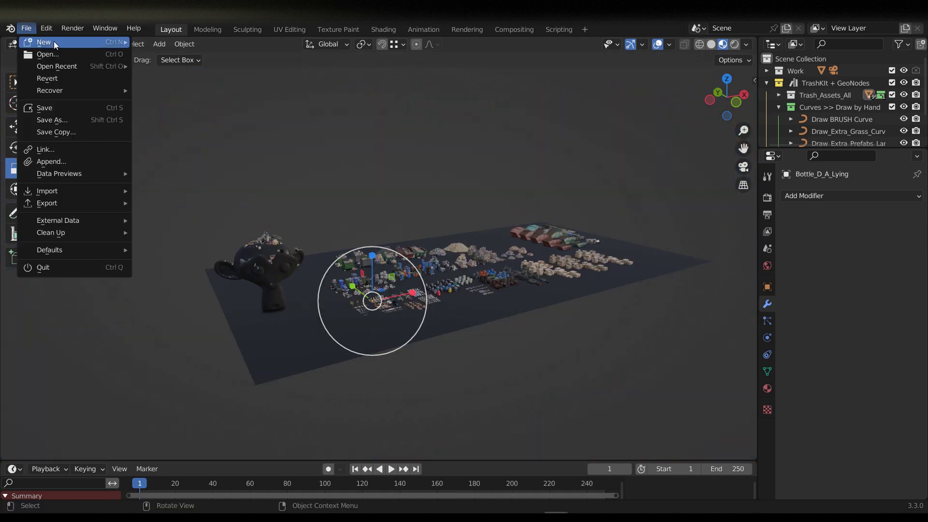
pyautogui.click(155, 43)
pyautogui.press('d')
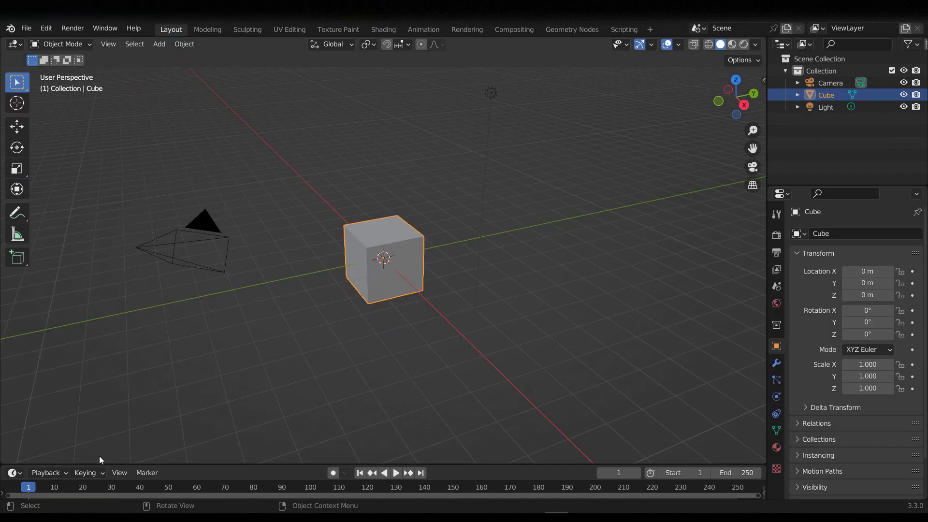
# Replace the default cube with a plane scaled up to about 8.3 as the ground
pyautogui.press('Delete')
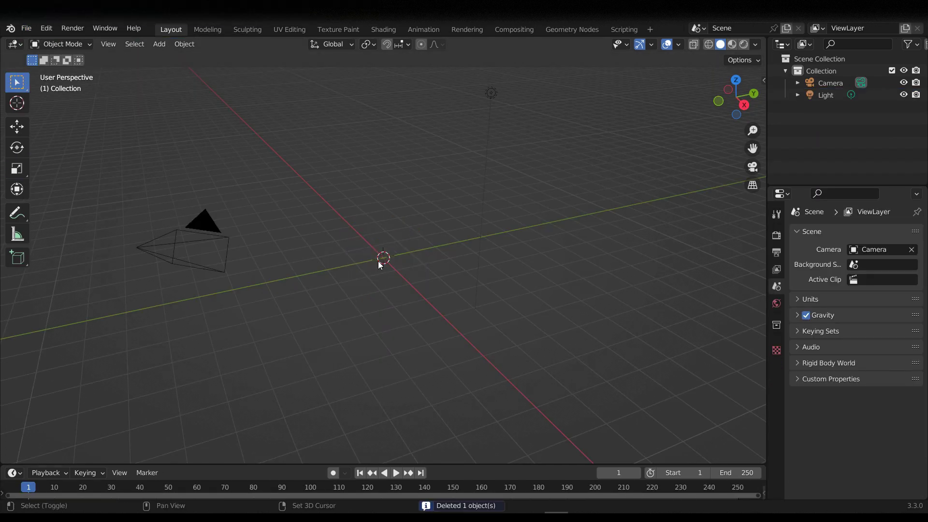
pyautogui.hotkey('shift', 'a')
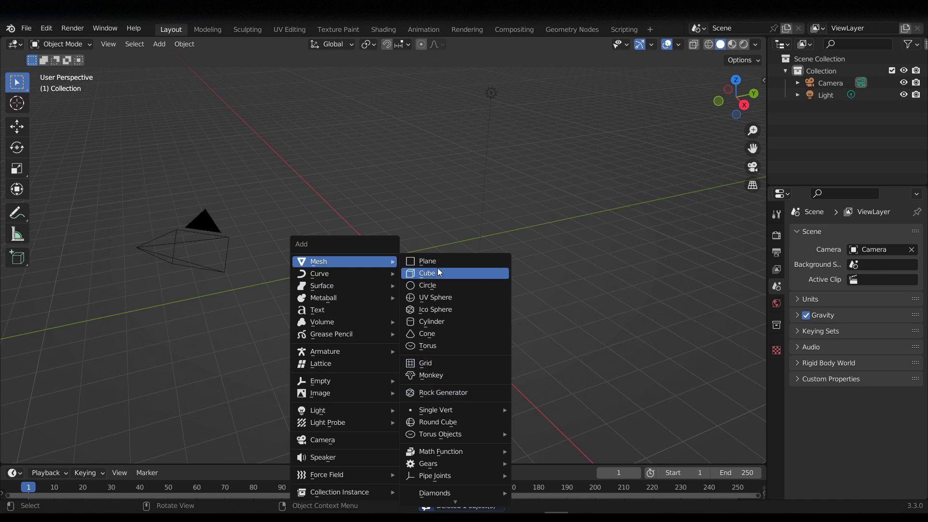
pyautogui.click(424, 262)
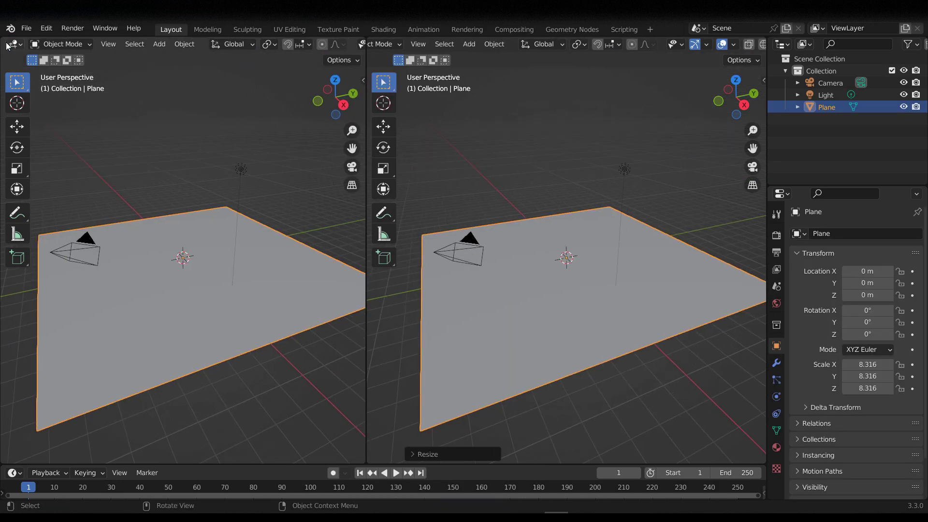
# Show the TrashKit_BLENDER library in an Asset Browser beside the 3D view and browse to the barrel assets
pyautogui.click(13, 45)
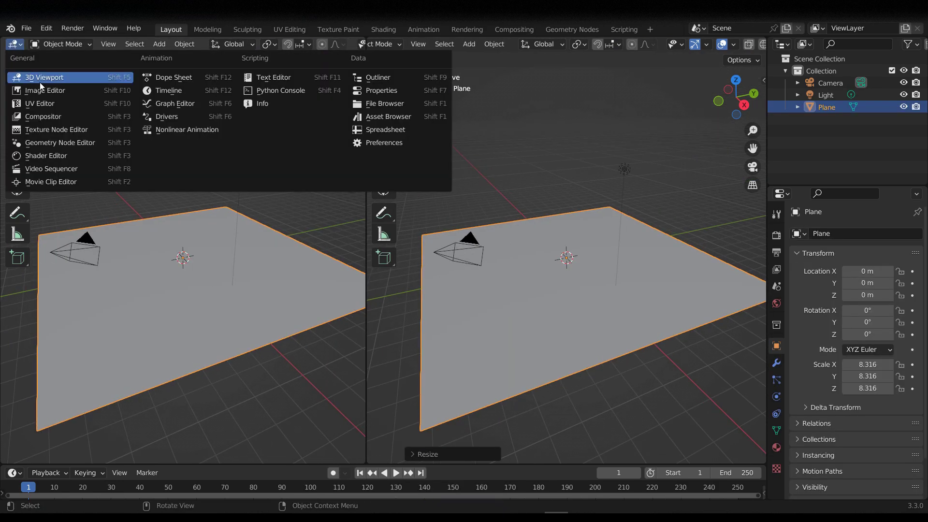
pyautogui.click(396, 115)
pyautogui.click(45, 63)
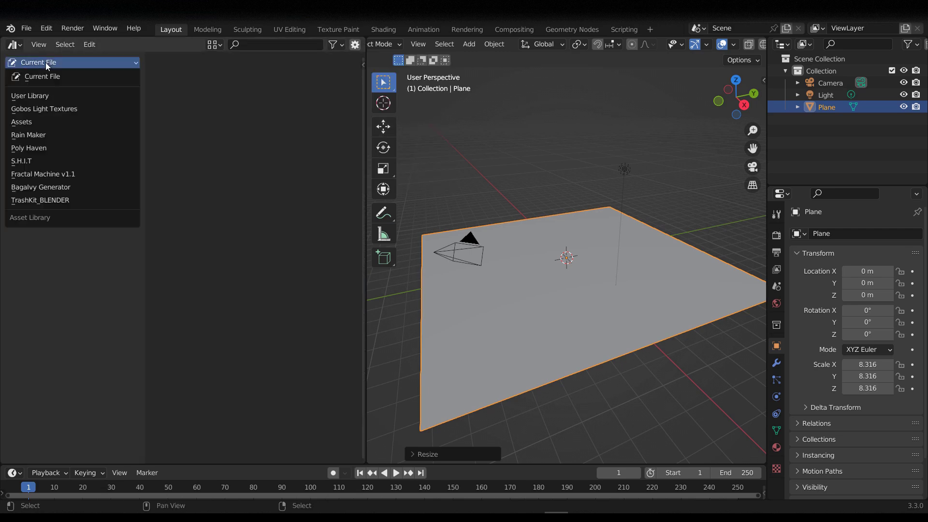
pyautogui.click(59, 201)
pyautogui.scroll(-15, 226, 329)
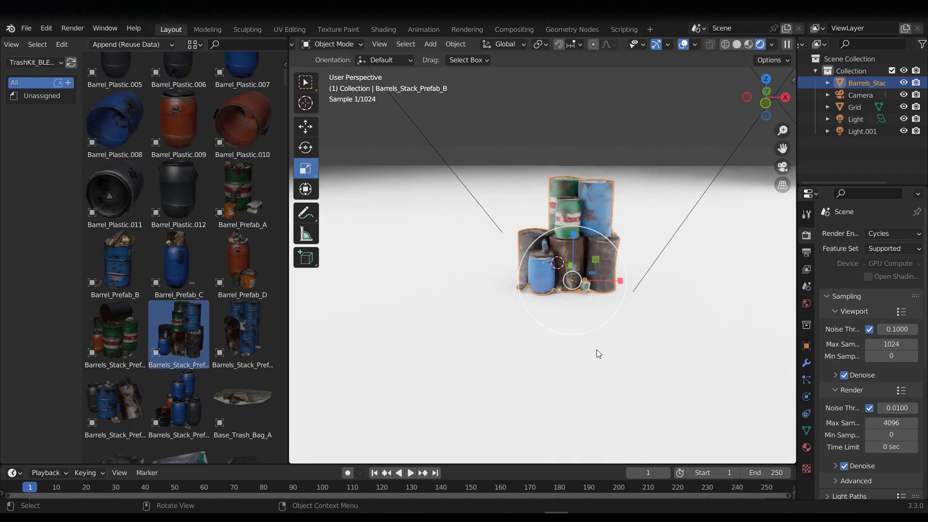
# Place further barrel stack prefabs from the library on both sides of the existing barrel stack
pyautogui.moveTo(597, 349); pyautogui.dragTo(570, 346, button='middle')
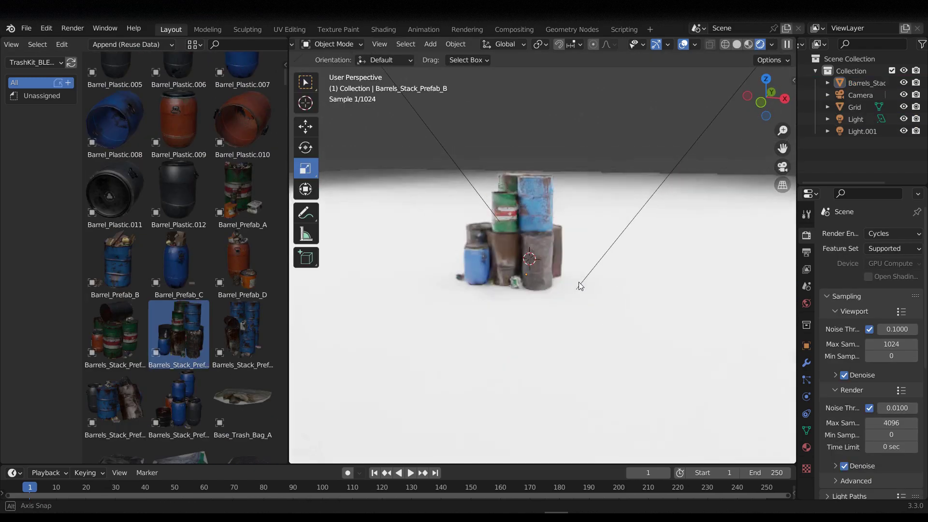
pyautogui.moveTo(115, 403); pyautogui.dragTo(666, 294)
pyautogui.scroll(-4, 188, 315)
# Place two cardboard box stacks from the library on the floor in front of the barrel stacks
pyautogui.scroll(-15, 142, 352)
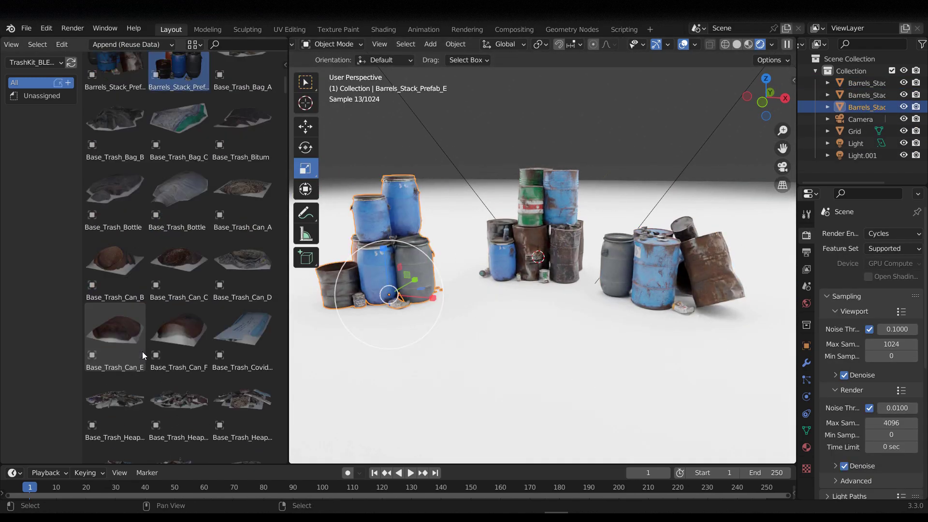
pyautogui.moveTo(283, 157); pyautogui.dragTo(284, 182)
pyautogui.moveTo(114, 261); pyautogui.dragTo(539, 317)
pyautogui.scroll(5, 131, 162)
pyautogui.moveTo(242, 102); pyautogui.dragTo(535, 317)
pyautogui.scroll(-3, 535, 309)
pyautogui.moveTo(535, 309); pyautogui.dragTo(535, 317, button='middle')
pyautogui.scroll(3, 535, 317)
pyautogui.moveTo(536, 317); pyautogui.dragTo(622, 317)
# Place the Box_Paper_Stack_C.002 asset on the floor in front of the blue barrel stack
pyautogui.moveTo(503, 338); pyautogui.dragTo(442, 305, button='middle')
pyautogui.scroll(-2, 163, 352)
pyautogui.moveTo(169, 338); pyautogui.dragTo(386, 302)
# Find the Can_Oilcan_B.002 asset in the library and place it on the floor between the box stacks
pyautogui.scroll(-15, 162, 366)
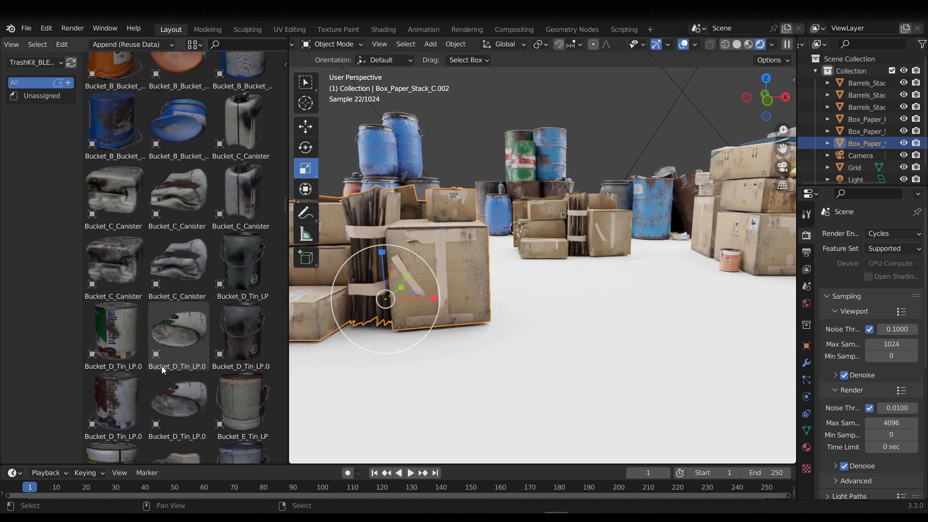
pyautogui.scroll(10, 274, 248)
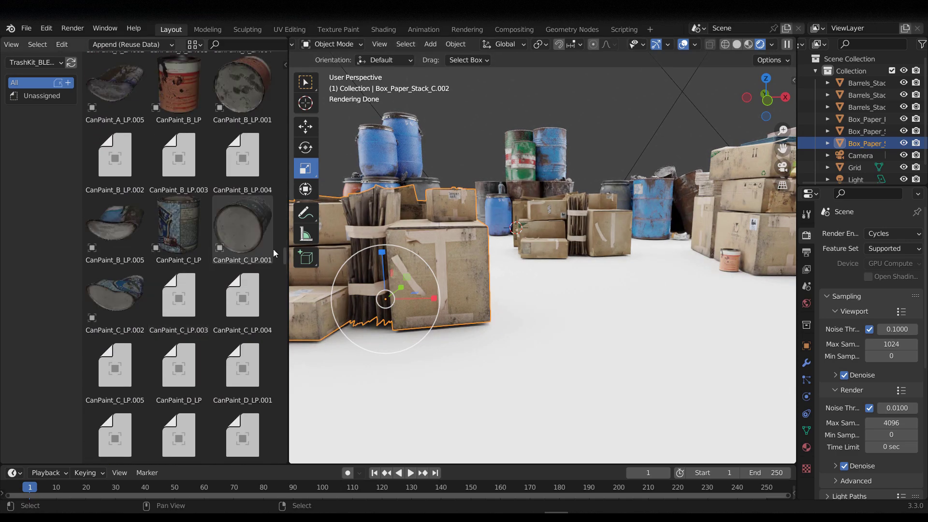
pyautogui.moveTo(115, 295); pyautogui.dragTo(659, 301)
pyautogui.scroll(-3, 659, 302)
# Place the trash-filled Container_Debris_PrefabLarge_B asset in front of the barrels and boxes
pyautogui.scroll(-10, 237, 313)
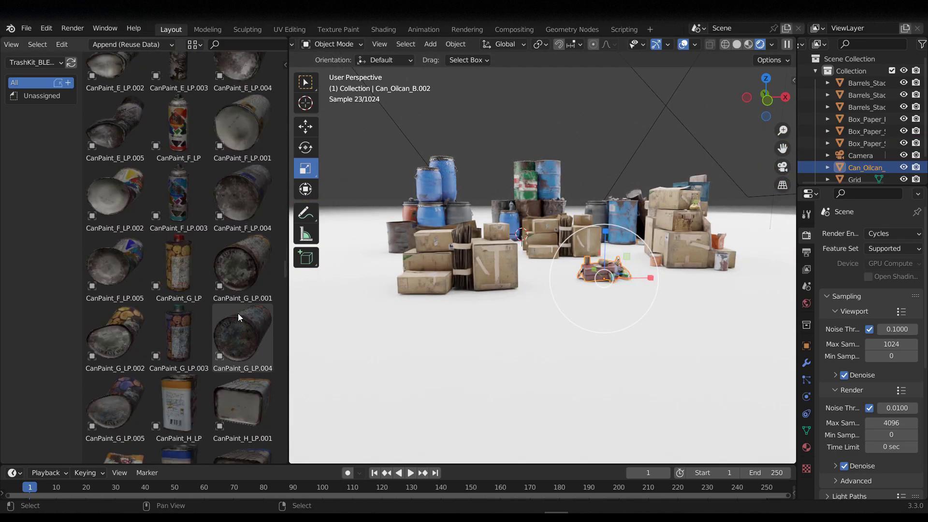
pyautogui.moveTo(115, 386); pyautogui.dragTo(741, 327)
pyautogui.scroll(-3, 641, 368)
pyautogui.moveTo(641, 368); pyautogui.dragTo(632, 374, button='middle')
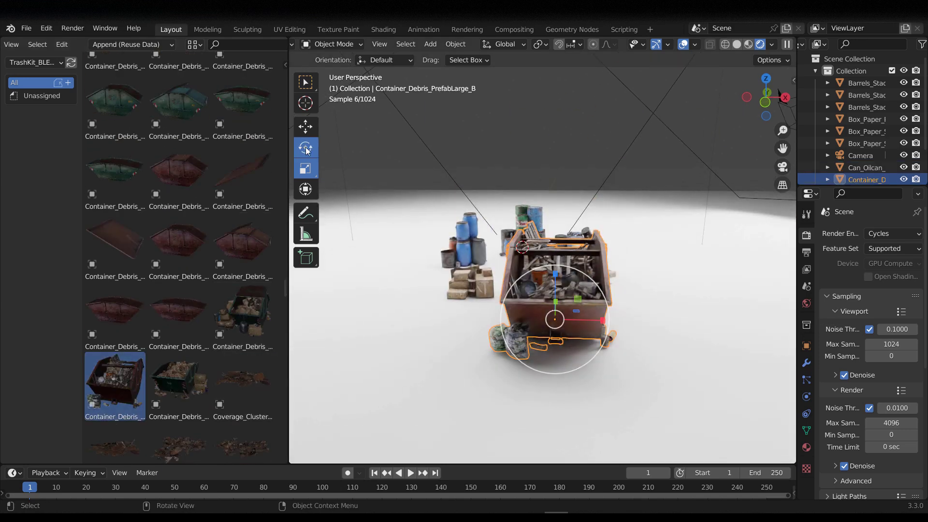
# Rotate the debris container diagonally and move it to the right of the box stacks
pyautogui.hotkey('shift', 'space')
pyautogui.press('r')
pyautogui.moveTo(551, 331); pyautogui.dragTo(732, 318)
pyautogui.hotkey('shift', 'space')
pyautogui.press('g')
pyautogui.moveTo(669, 307); pyautogui.dragTo(654, 291)
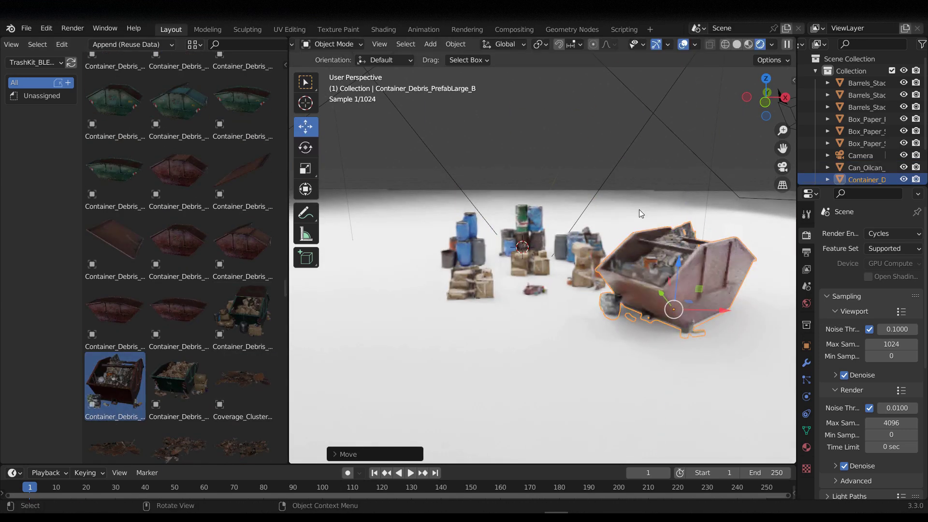
# Place the Coverage_Cluster_Big_C debris cluster on the floor in front of the oil cans
pyautogui.scroll(3, 640, 213)
pyautogui.scroll(-4, 179, 338)
pyautogui.moveTo(179, 355); pyautogui.dragTo(597, 352)
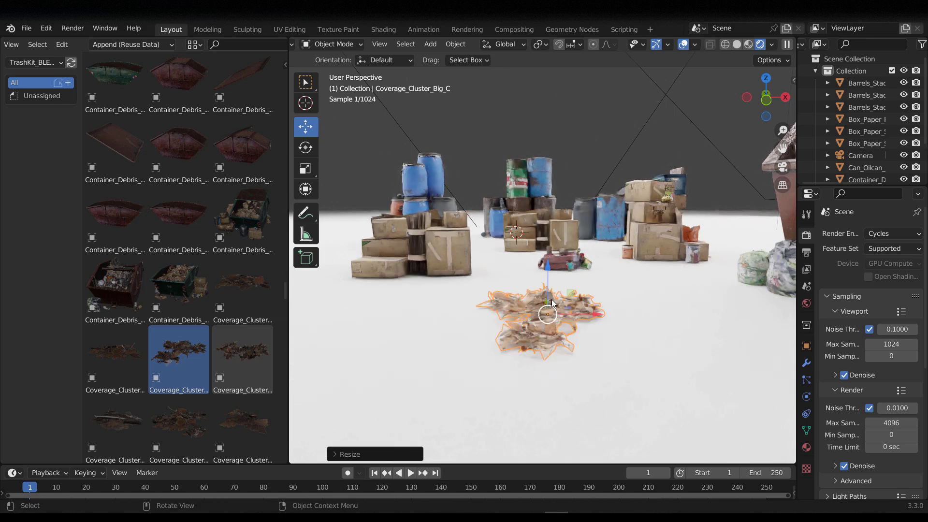
# Place the GarbageBin_Big_Metal_PrefabLarge_C dumpster to the left of the barrels and boxes
pyautogui.scroll(-5, 165, 367)
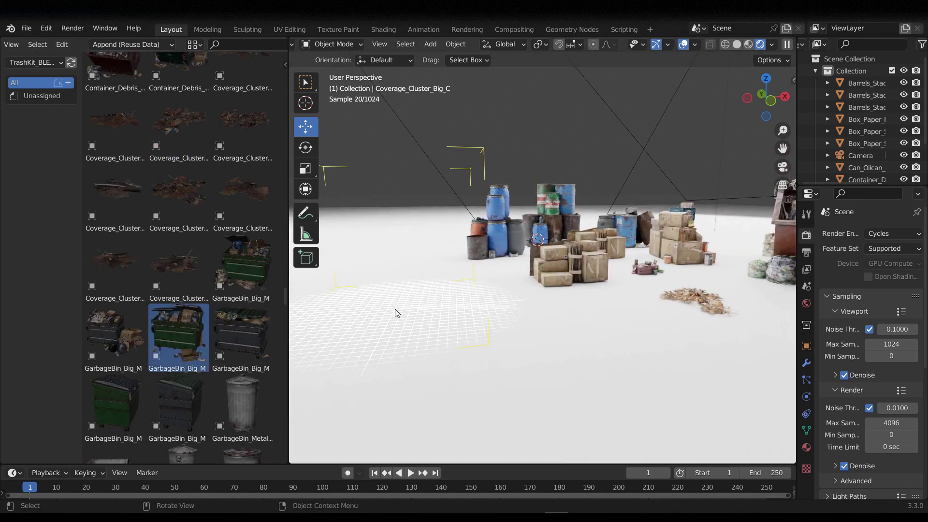
pyautogui.moveTo(395, 309); pyautogui.dragTo(406, 310)
pyautogui.scroll(-1, 471, 315)
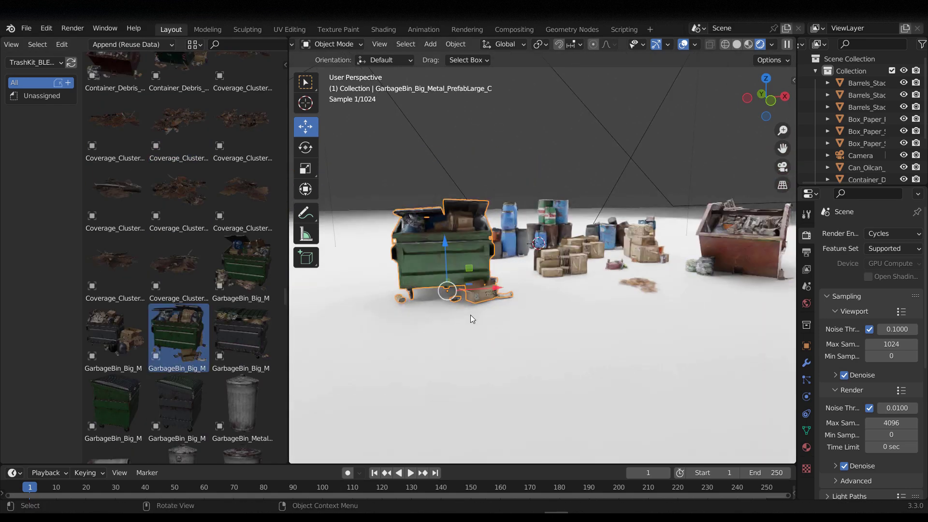
pyautogui.moveTo(470, 314)
pyautogui.mouseDown(button='middle')
pyautogui.moveTo(481, 323)
pyautogui.moveTo(472, 317)
pyautogui.mouseUp(button='middle')
# Place the GarbageBin_Metal_A_C trash can on the open floor in front of the box stacks
pyautogui.scroll(-4, 241, 302)
pyautogui.moveTo(115, 364); pyautogui.dragTo(571, 356)
pyautogui.moveTo(572, 333); pyautogui.dragTo(559, 323, button='middle')
pyautogui.scroll(3, 559, 322)
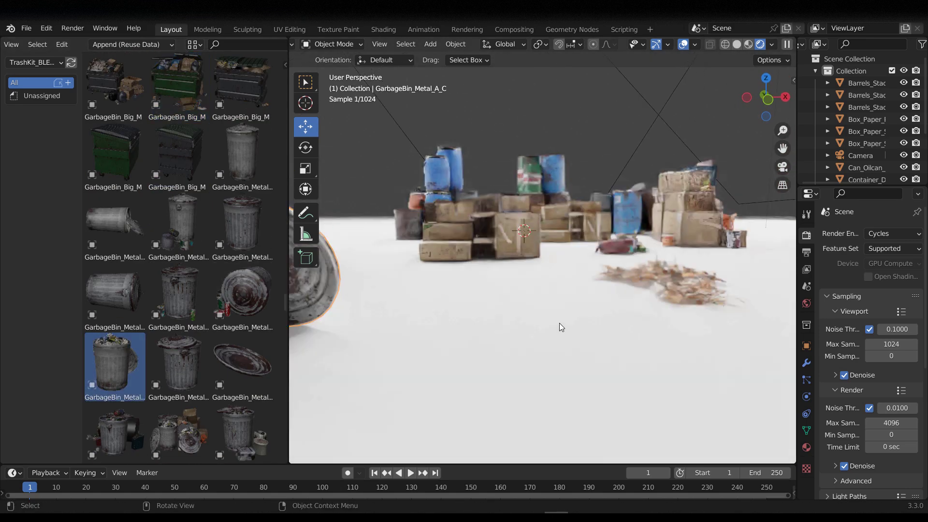
pyautogui.scroll(-3, 560, 333)
# Place the GarbageBin_Metal_Prefab_B trash can group in front of the debris container and adjust its position
pyautogui.scroll(-4, 179, 320)
pyautogui.moveTo(178, 321); pyautogui.dragTo(692, 351)
pyautogui.moveTo(610, 379); pyautogui.dragTo(540, 338, button='middle')
pyautogui.scroll(3, 596, 384)
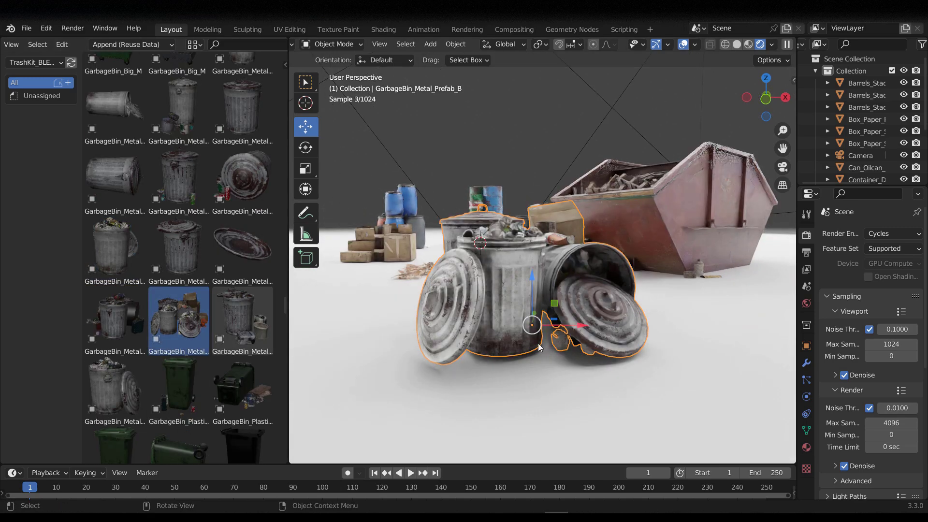
pyautogui.moveTo(534, 326); pyautogui.dragTo(538, 329)
pyautogui.keyDown('shift'); pyautogui.moveTo(495, 300); pyautogui.dragTo(633, 319, button='middle'); pyautogui.keyUp('shift')
# Place the overturned blue GarbageBin_Plastic_B.007 bin in front of the green dumpster
pyautogui.scroll(-5, 205, 390)
pyautogui.scroll(-5, 205, 390)
pyautogui.scroll(-3, 549, 365)
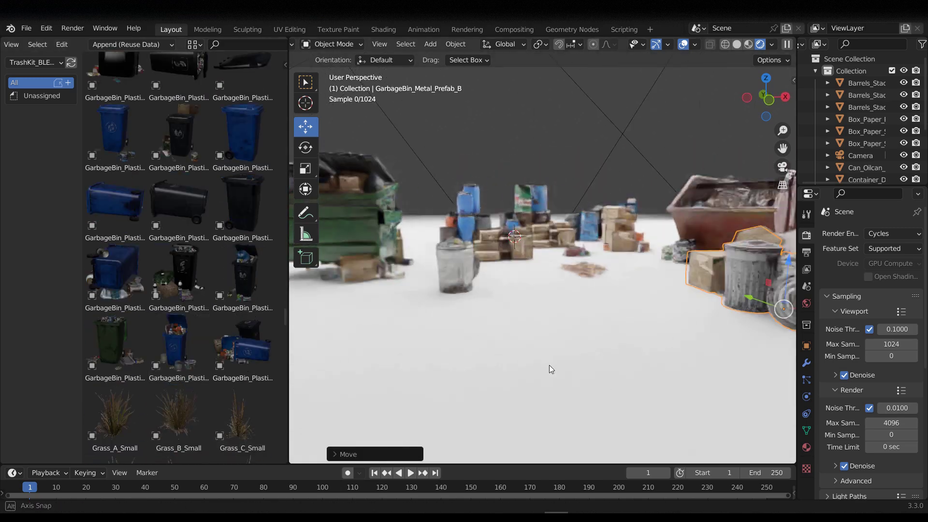
pyautogui.moveTo(549, 366); pyautogui.dragTo(563, 371, button='middle')
pyautogui.moveTo(127, 292); pyautogui.dragTo(404, 330)
# Place the Pallet_A_B.002 pallet stack on the open floor in the foreground, in front of the trash cans
pyautogui.scroll(-5, 234, 303)
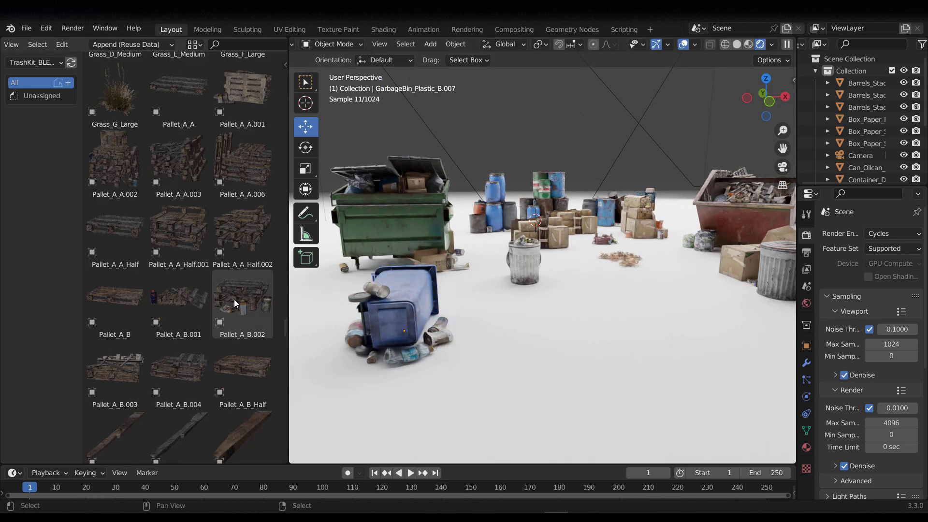
pyautogui.moveTo(237, 303); pyautogui.dragTo(637, 334)
pyautogui.scroll(-5, 234, 354)
pyautogui.moveTo(490, 349); pyautogui.dragTo(454, 336, button='middle')
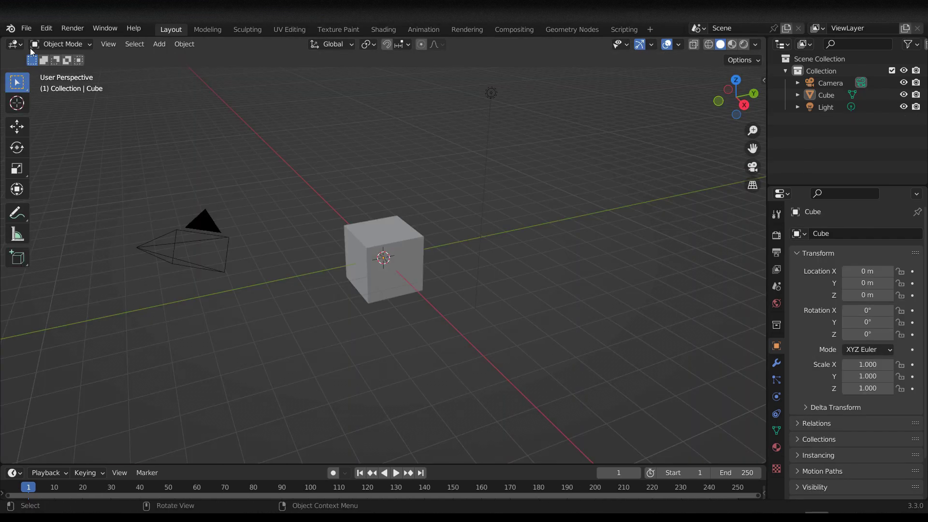
# Bring TrashKit.blend from the file explorer into the new scene and open its contents for appending
pyautogui.click(26, 28)
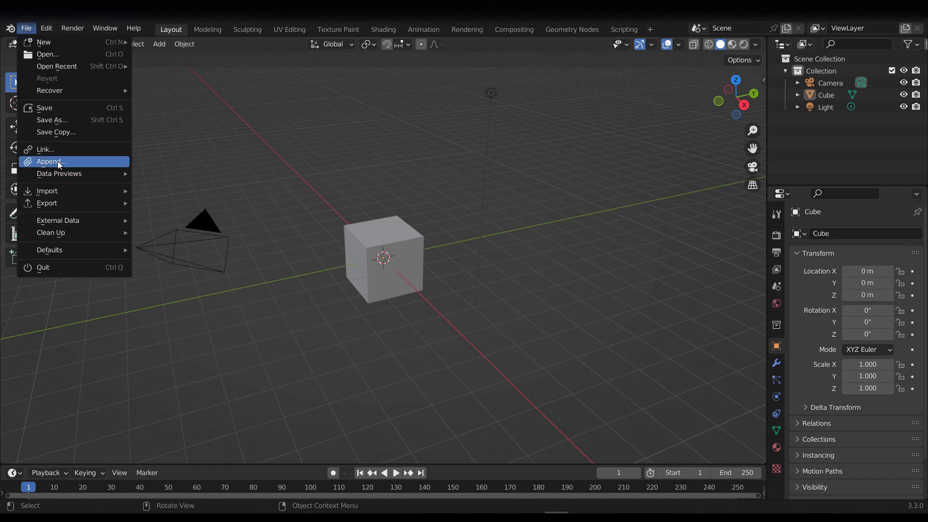
pyautogui.hotkey('alt', 'Tab')
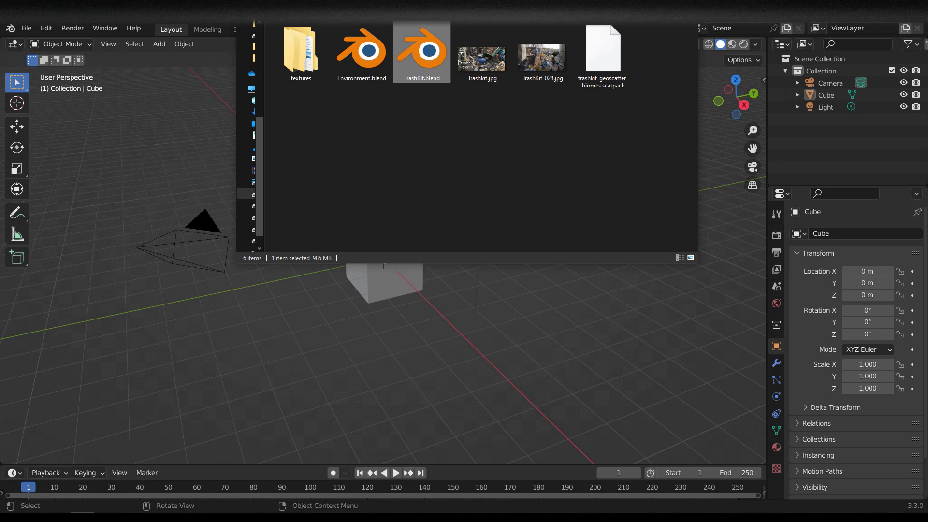
pyautogui.moveTo(141, 337); pyautogui.dragTo(144, 349)
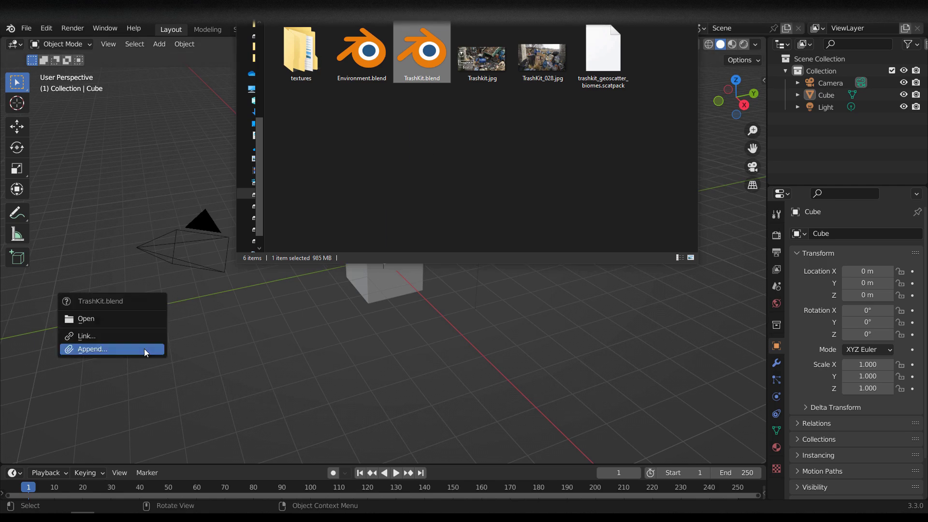
pyautogui.click(142, 348)
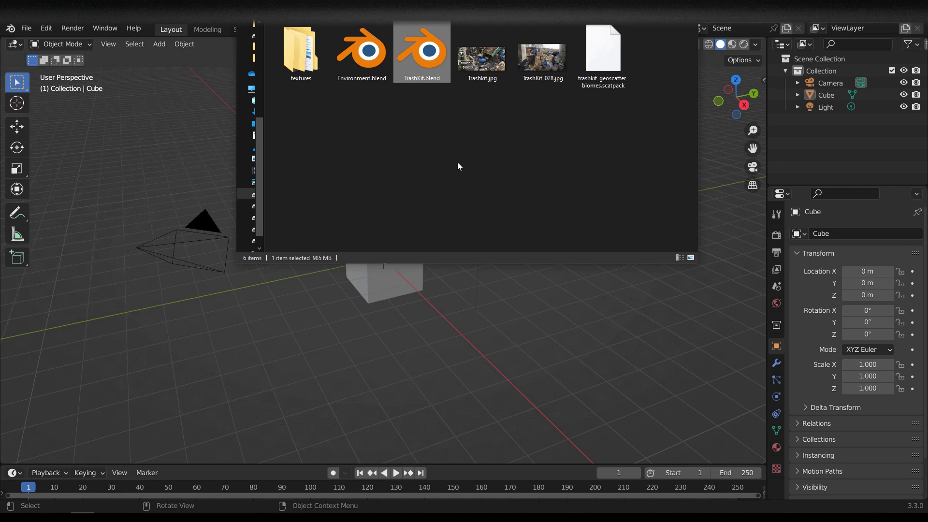
pyautogui.moveTo(422, 53); pyautogui.dragTo(163, 337)
pyautogui.click(128, 325)
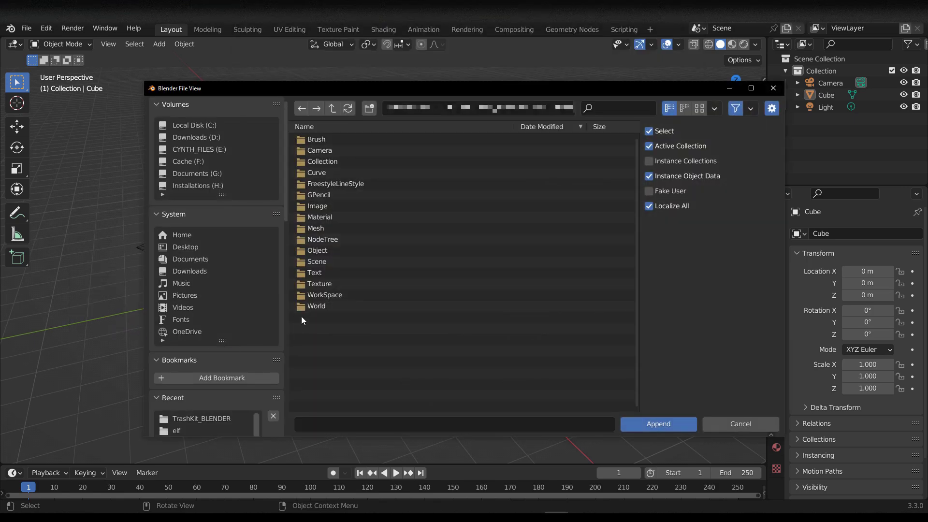
# Append the TrashKIt + GeoNodes collection from the file's Collection folder into the scene
pyautogui.click(318, 162)
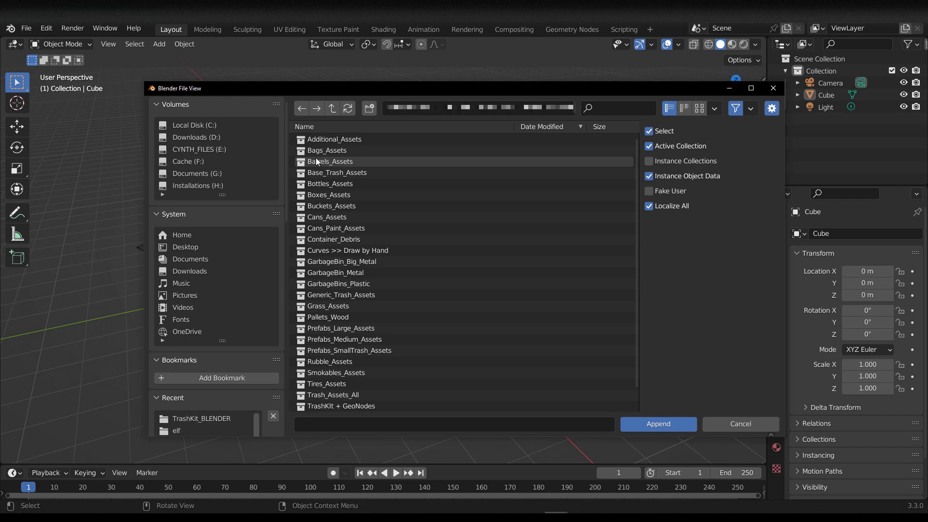
pyautogui.scroll(-2, 317, 162)
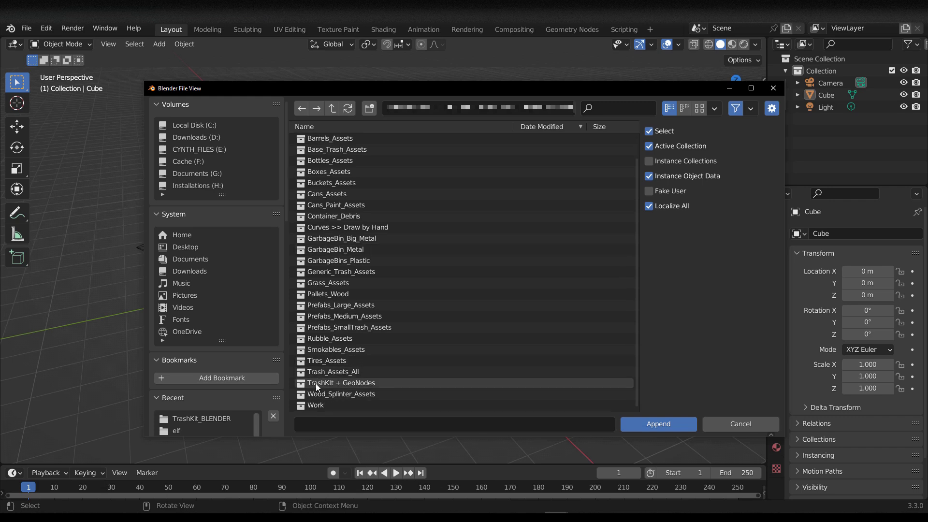
pyautogui.click(337, 385)
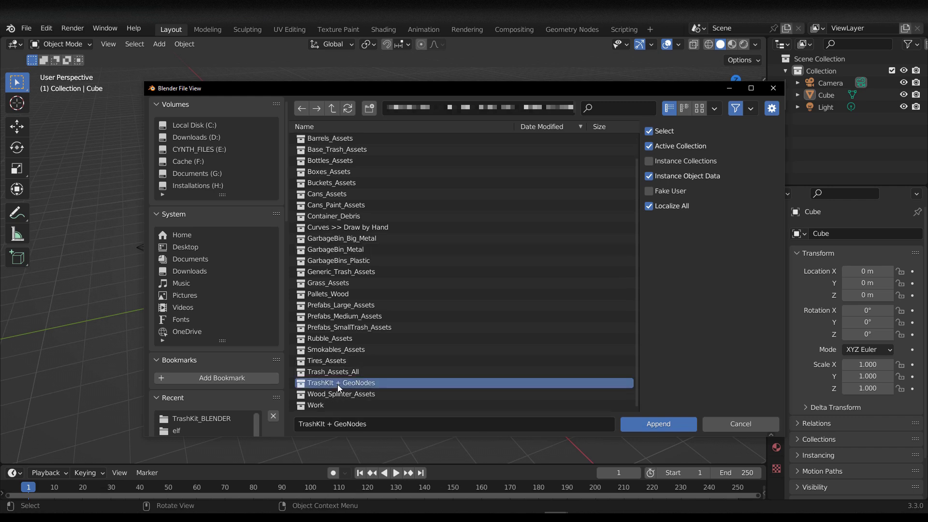
pyautogui.click(661, 423)
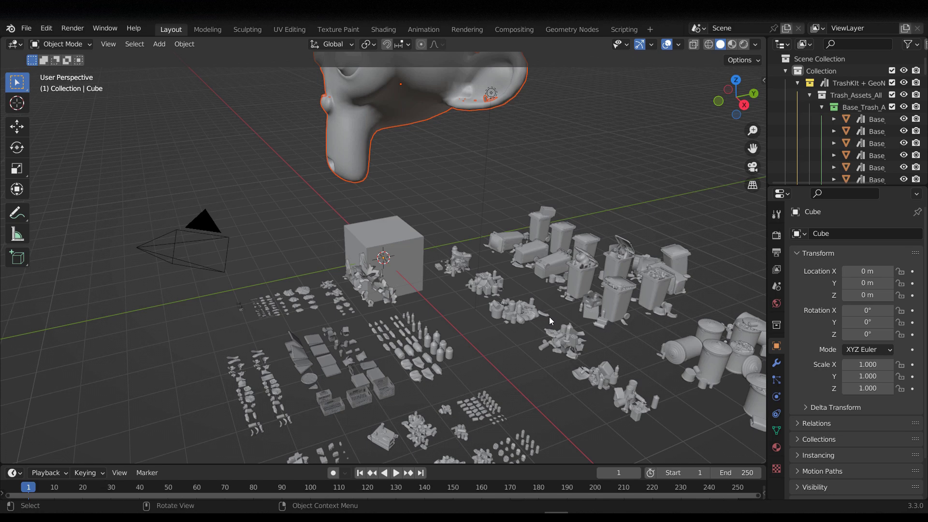
# Delete the default cube, then collapse and hide the appended TrashKIt + GeoNodes collection
pyautogui.scroll(-8, 360, 253)
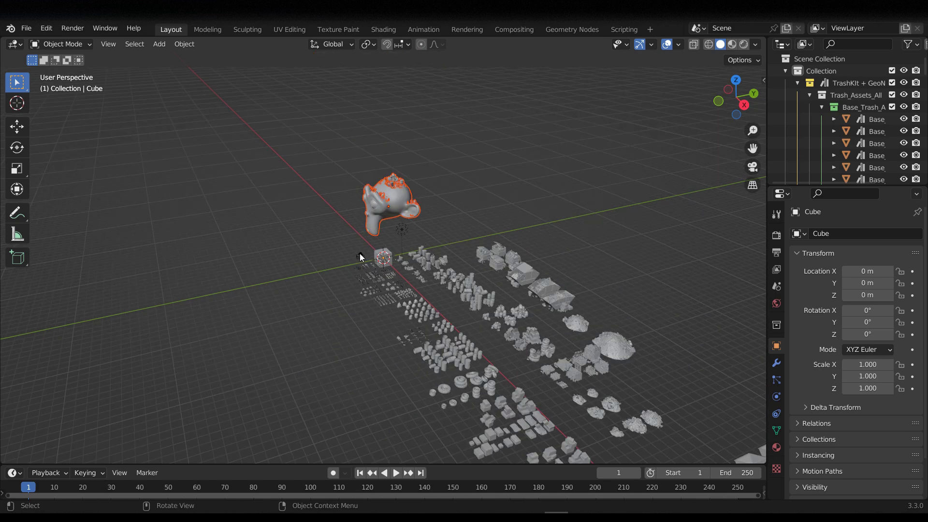
pyautogui.moveTo(360, 253); pyautogui.dragTo(389, 259, button='middle')
pyautogui.scroll(6, 371, 261)
pyautogui.click(373, 263)
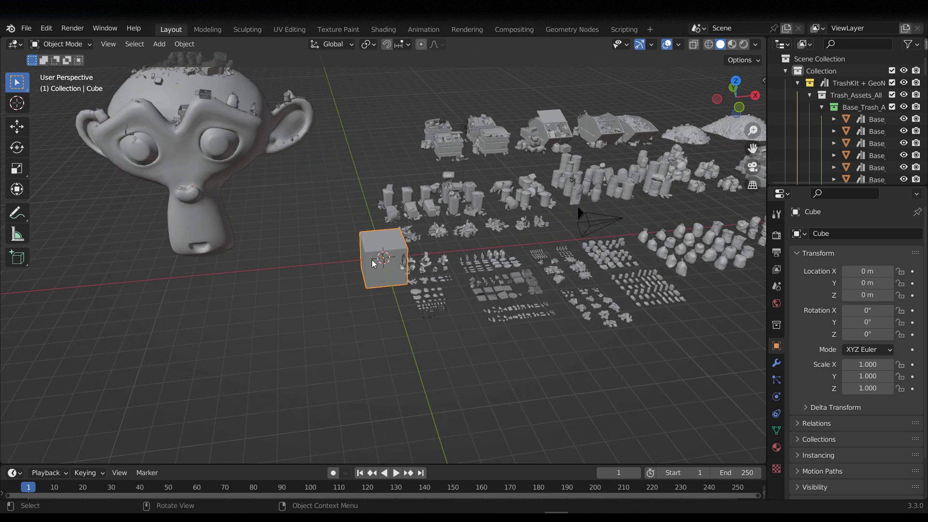
pyautogui.press('Delete')
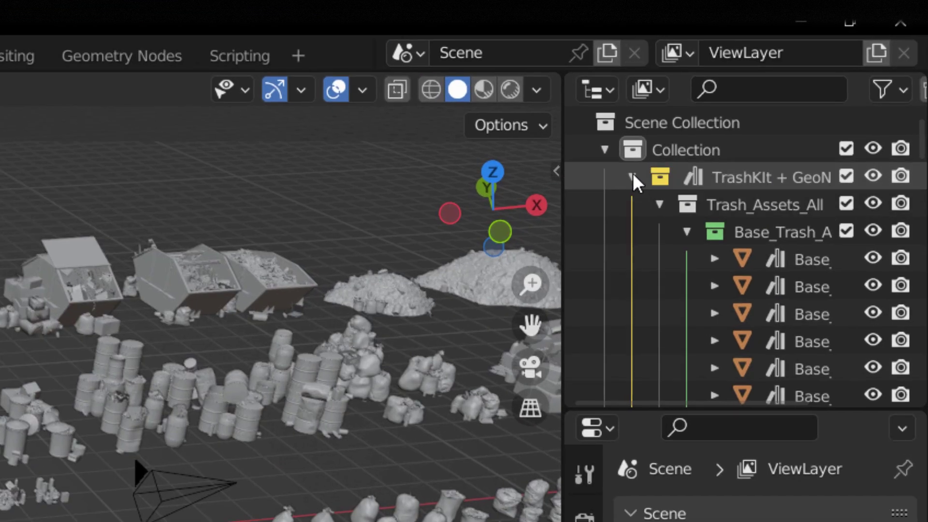
pyautogui.click(798, 83)
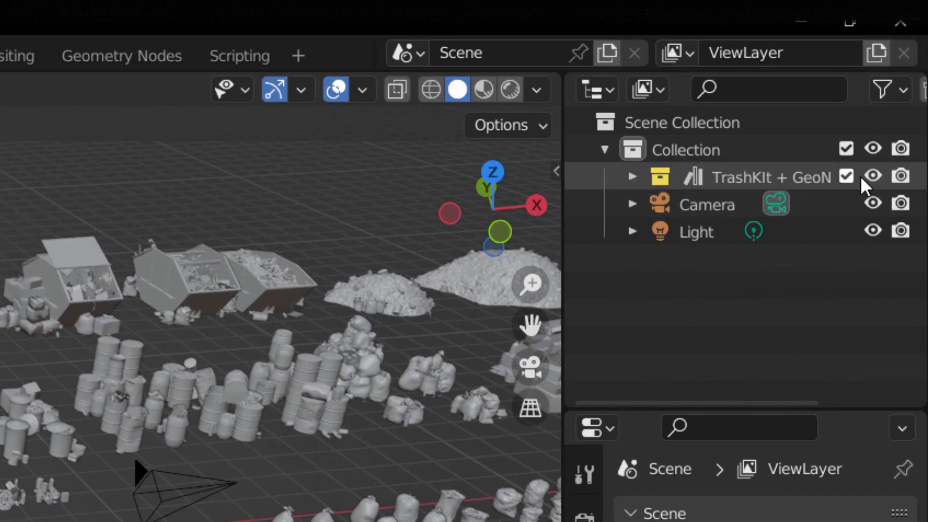
pyautogui.click(873, 176)
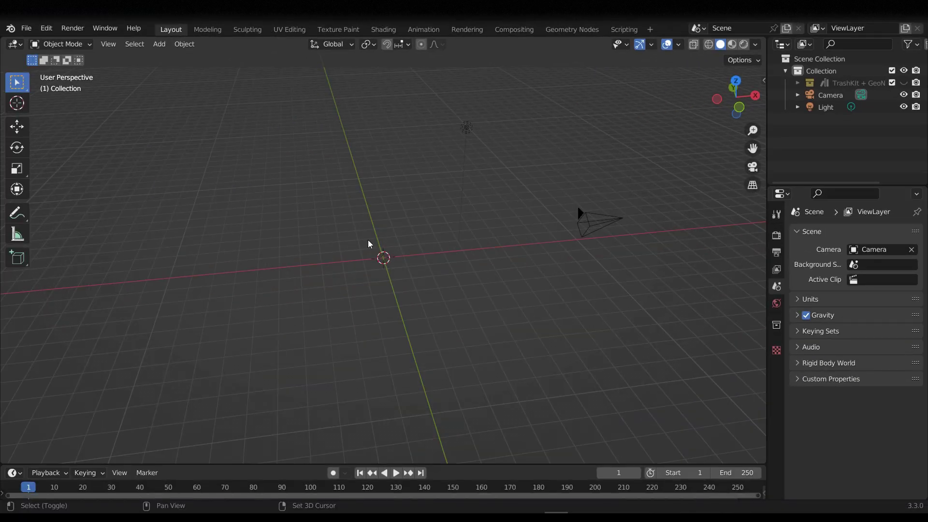
# Add a mesh plane at the world origin
pyautogui.hotkey('shift', 'a')
pyautogui.moveTo(361, 248)
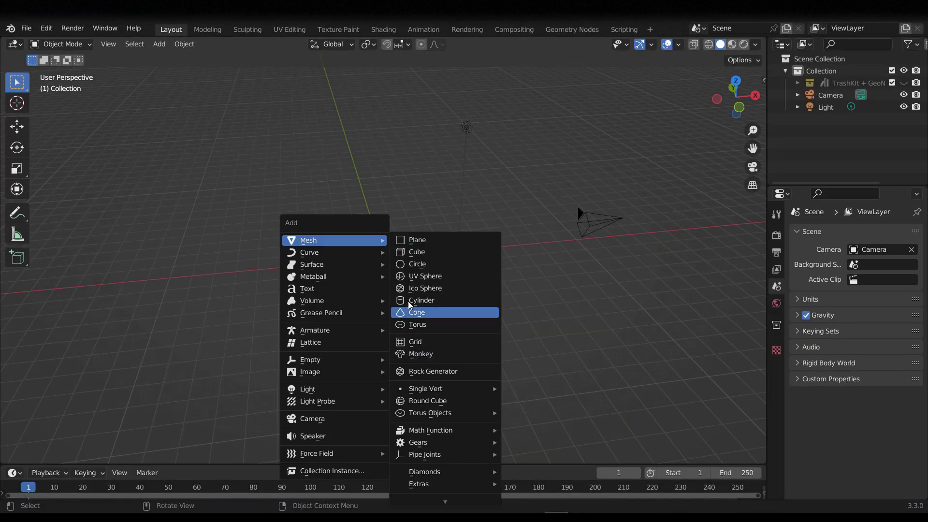
pyautogui.click(424, 242)
pyautogui.scroll(5, 366, 271)
pyautogui.moveTo(443, 261); pyautogui.dragTo(509, 266, button='middle')
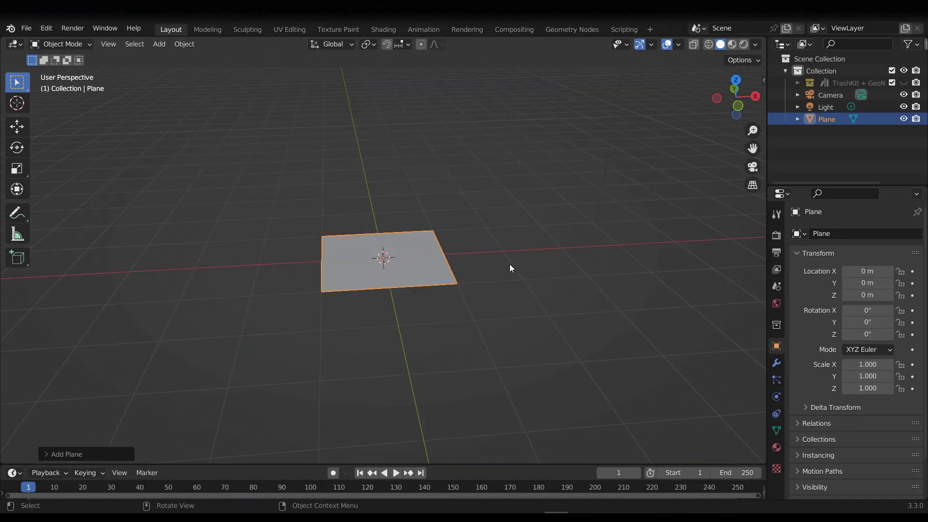
# Add a Geometry Nodes modifier to the plane and assign the TrashKit_GeoNodes node group to it
pyautogui.click(777, 363)
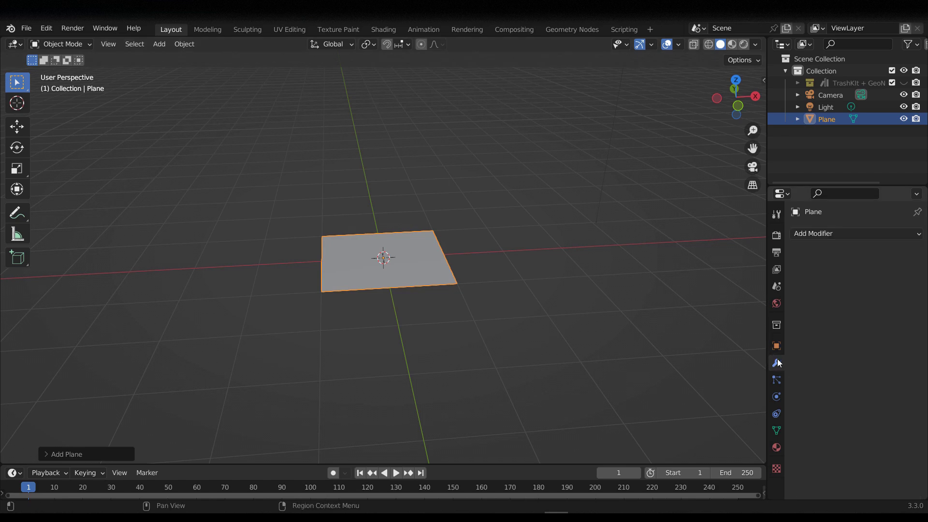
pyautogui.click(818, 234)
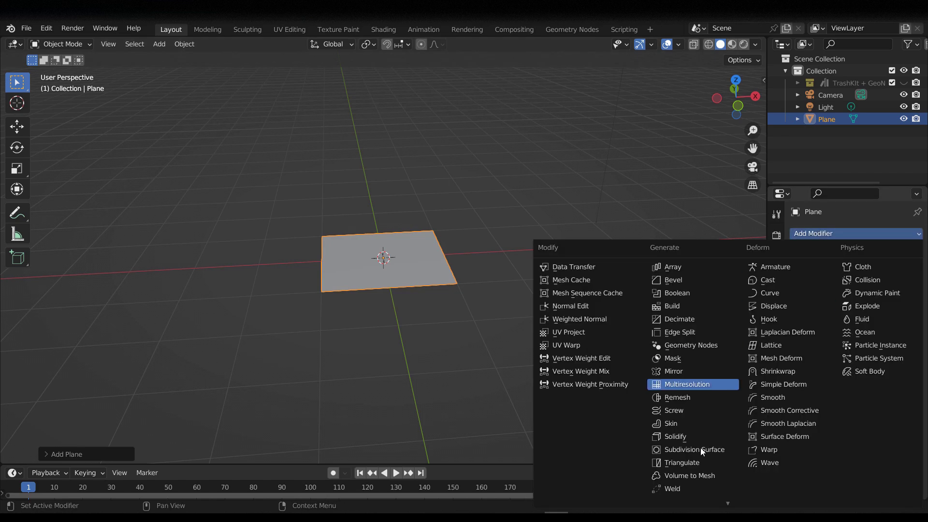
pyautogui.click(704, 346)
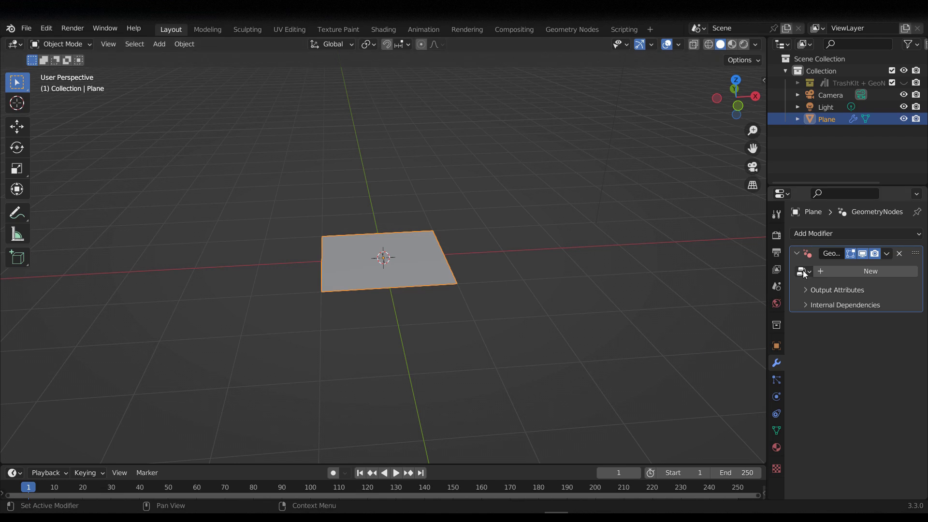
pyautogui.click(804, 272)
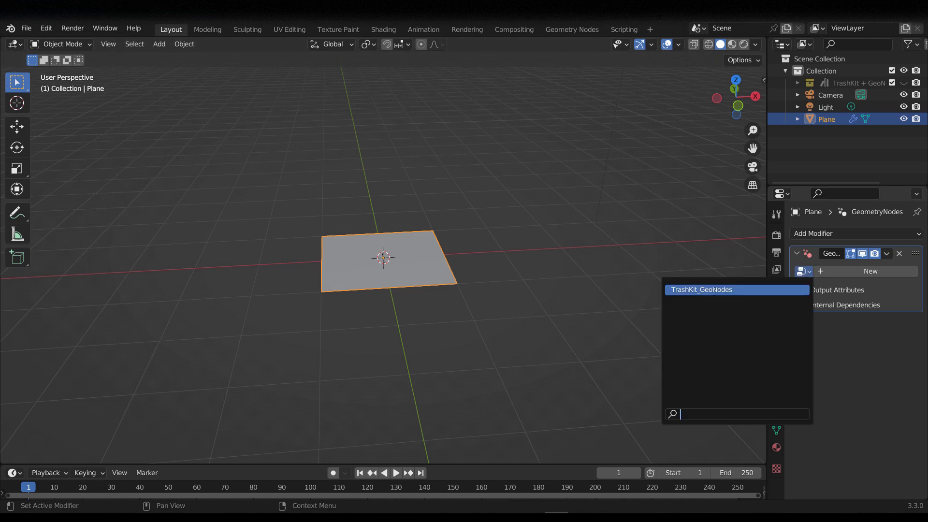
pyautogui.click(714, 290)
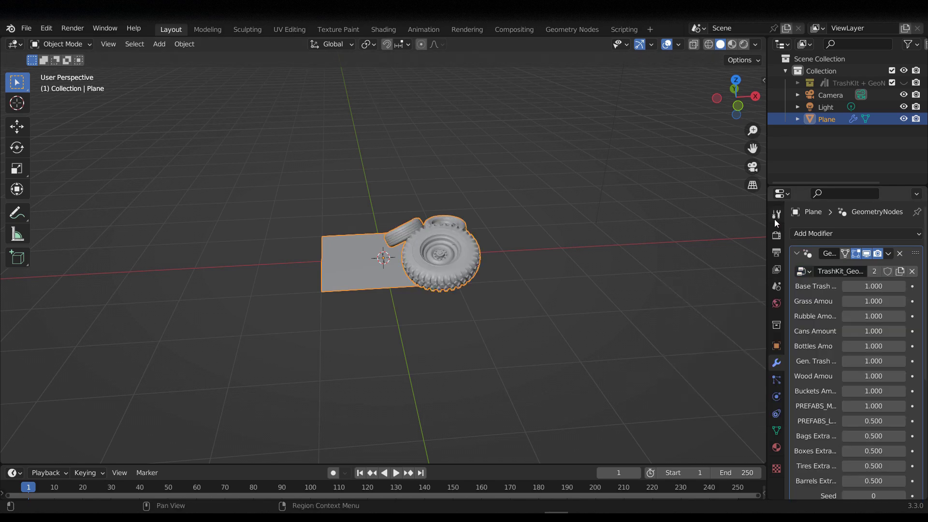
# Preview the plane's scattered trash in rendered viewport shading from several angles
pyautogui.click(743, 45)
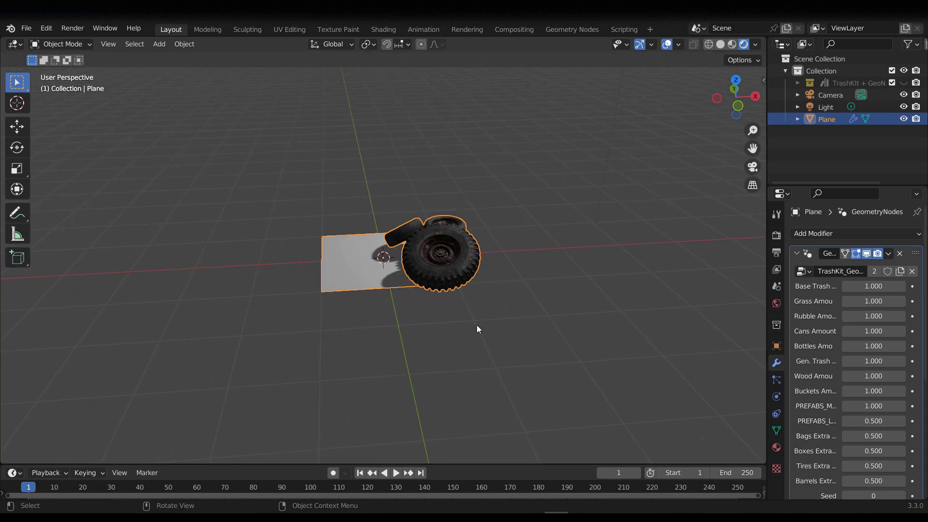
pyautogui.moveTo(477, 325); pyautogui.dragTo(314, 362, button='middle')
pyautogui.scroll(5, 444, 364)
pyautogui.scroll(-5, 492, 357)
pyautogui.moveTo(492, 361); pyautogui.dragTo(430, 256, button='middle')
pyautogui.scroll(-5, 430, 256)
pyautogui.keyDown('shift'); pyautogui.moveTo(372, 271); pyautogui.dragTo(370, 296, button='middle'); pyautogui.keyUp('shift')
pyautogui.scroll(3, 338, 288)
# In Edit Mode, stretch the plane by moving its selected far edge about 5.9 m in the negative X direction
pyautogui.press('Tab')
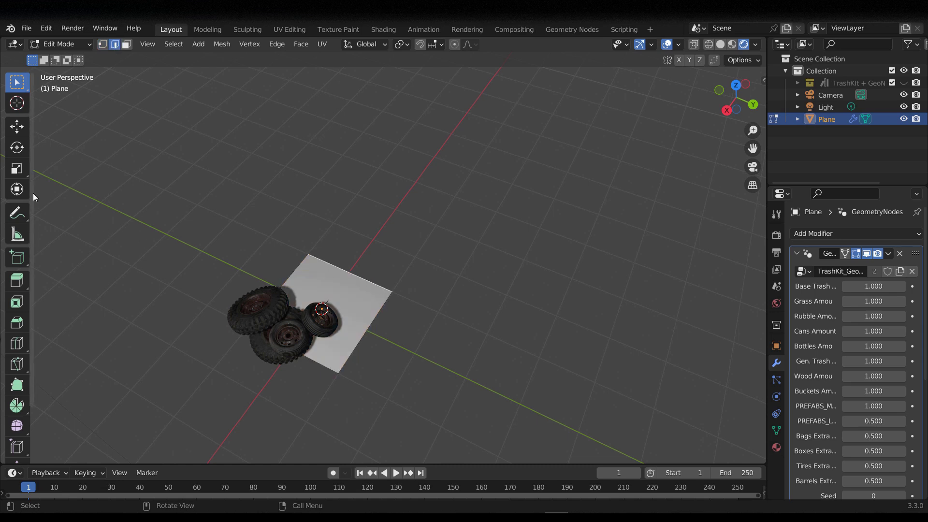
pyautogui.click(17, 126)
pyautogui.moveTo(328, 304); pyautogui.dragTo(443, 147)
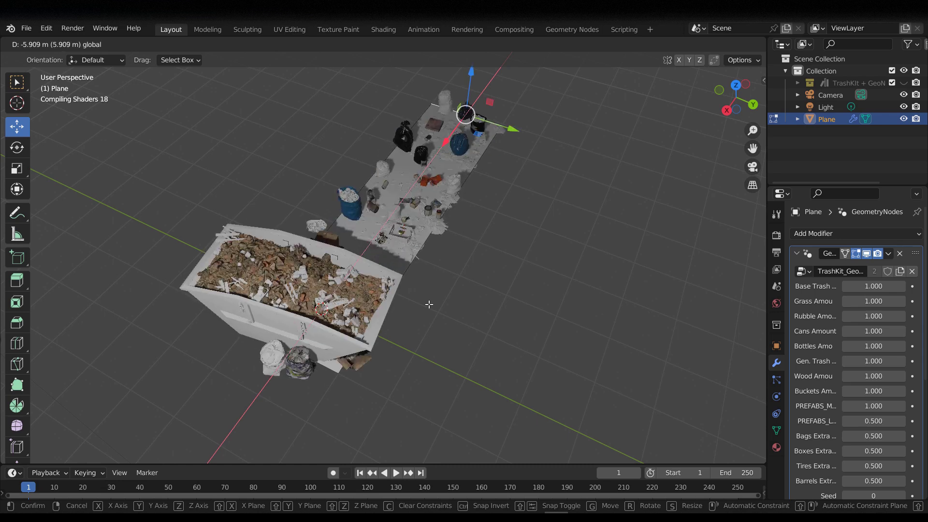
pyautogui.moveTo(429, 304); pyautogui.dragTo(429, 304)
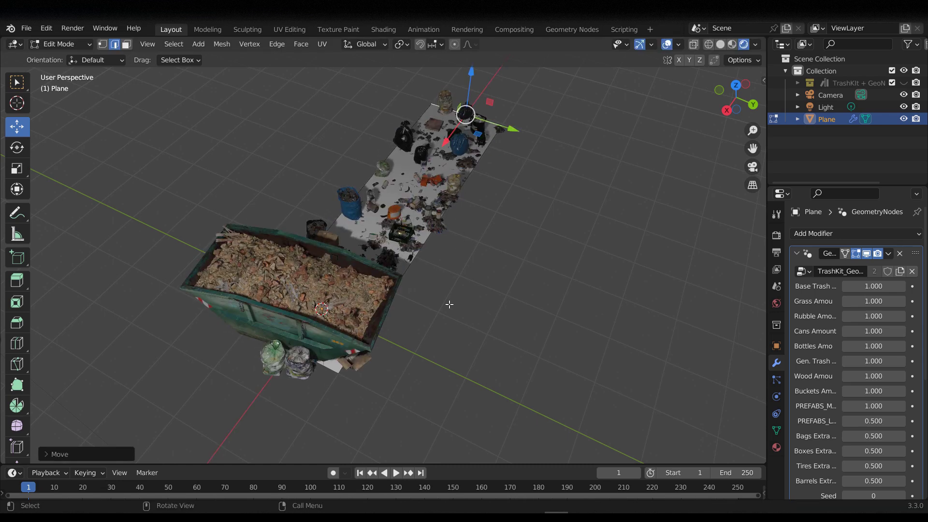
# Return to solid shading and add a loop cut across the stretched plane, sliding it slightly toward the far end
pyautogui.click(720, 44)
pyautogui.moveTo(483, 290); pyautogui.dragTo(422, 352, button='middle')
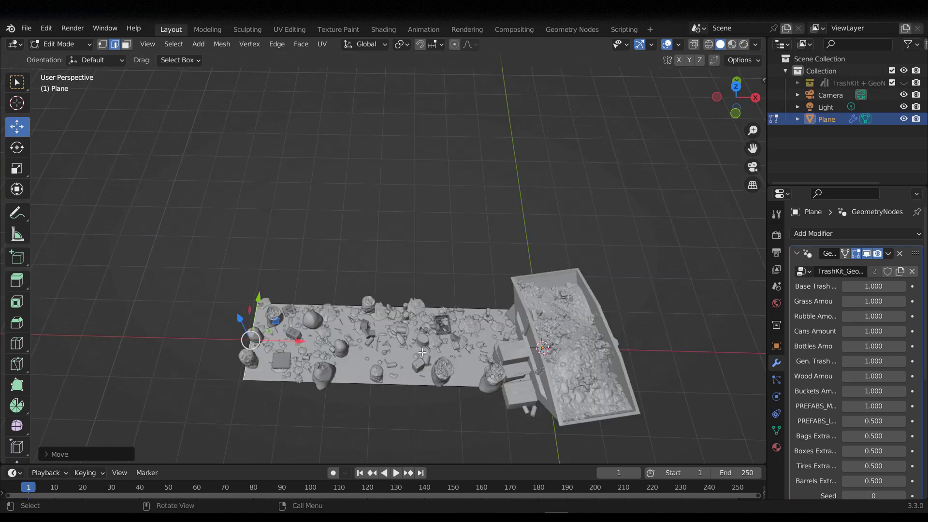
pyautogui.hotkey('ctrl', 'r')
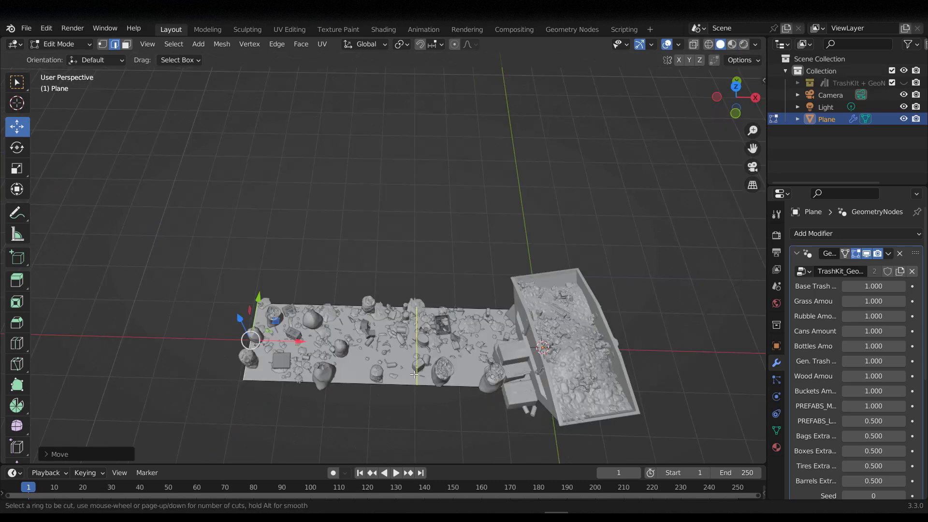
pyautogui.click(429, 381)
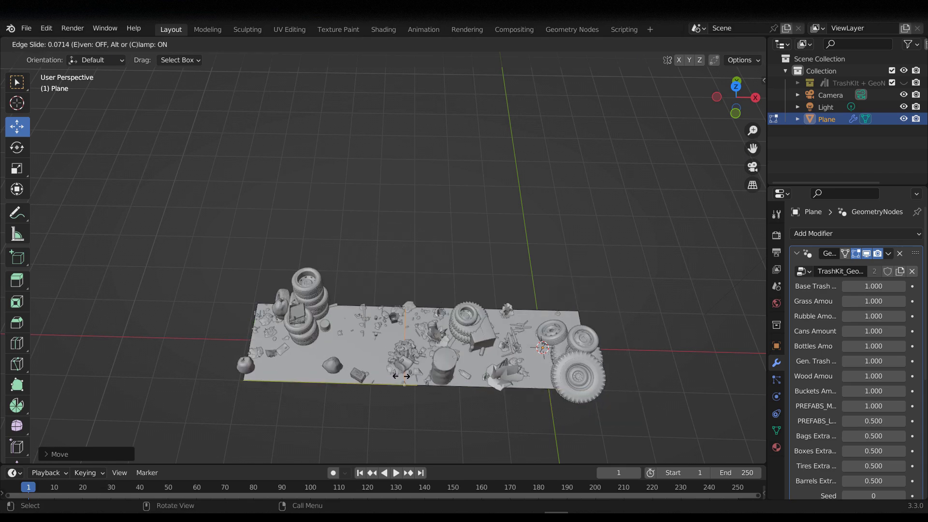
pyautogui.click(402, 383)
# Extrude the side edge of the plane's far section about 9 m along the positive Y axis
pyautogui.moveTo(343, 301); pyautogui.dragTo(367, 317, button='middle')
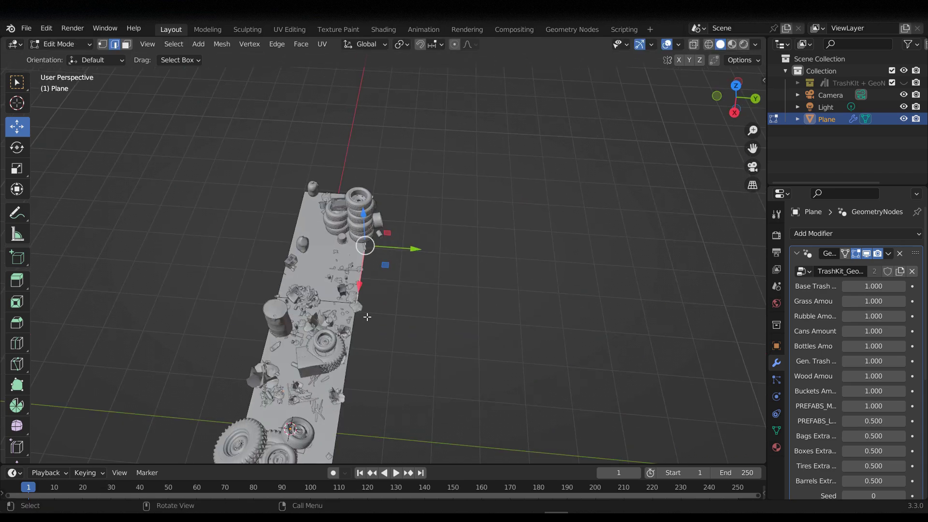
pyautogui.press('g')
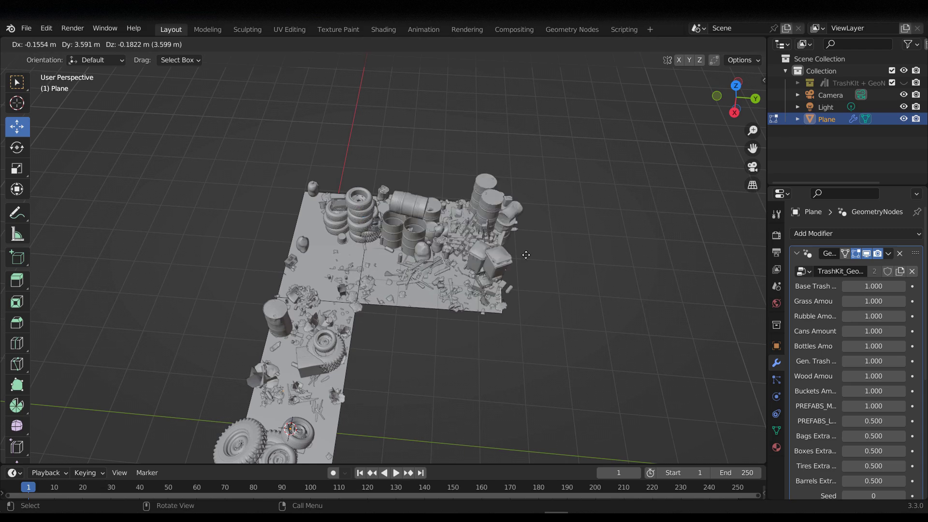
pyautogui.press('y')
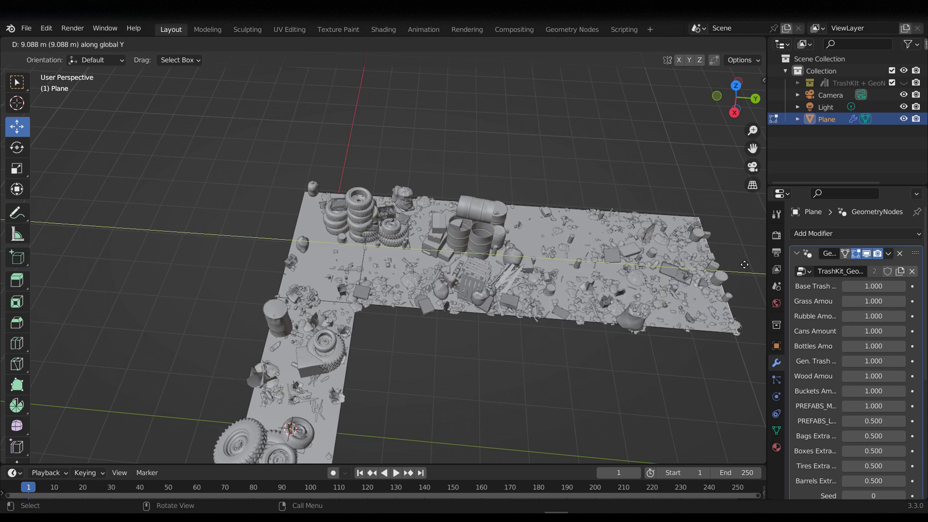
pyautogui.click(618, 290)
# Extrude the opposite side edge of the far section outward along the negative Y axis
pyautogui.scroll(-5, 618, 290)
pyautogui.moveTo(341, 295); pyautogui.dragTo(382, 296, button='middle')
pyautogui.scroll(2, 320, 277)
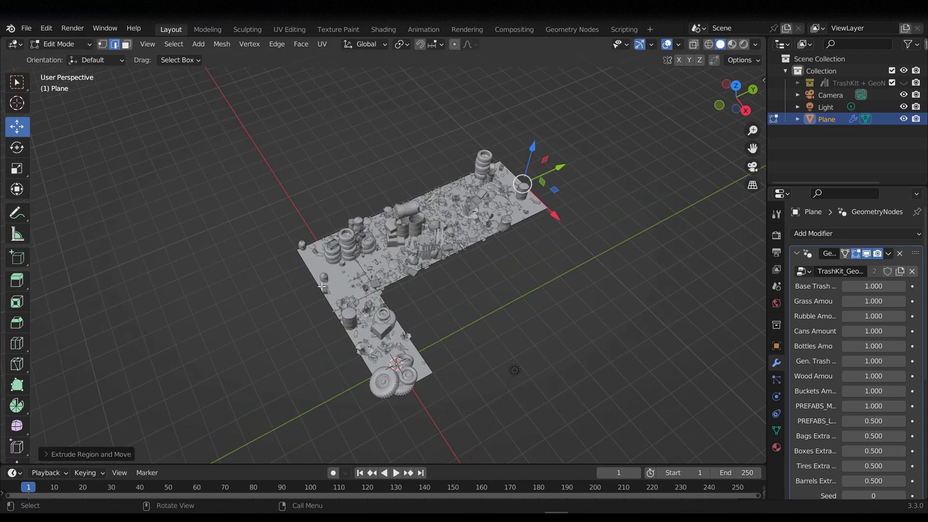
pyautogui.click(320, 286)
pyautogui.moveTo(328, 293); pyautogui.dragTo(328, 271, button='middle')
pyautogui.press('e')
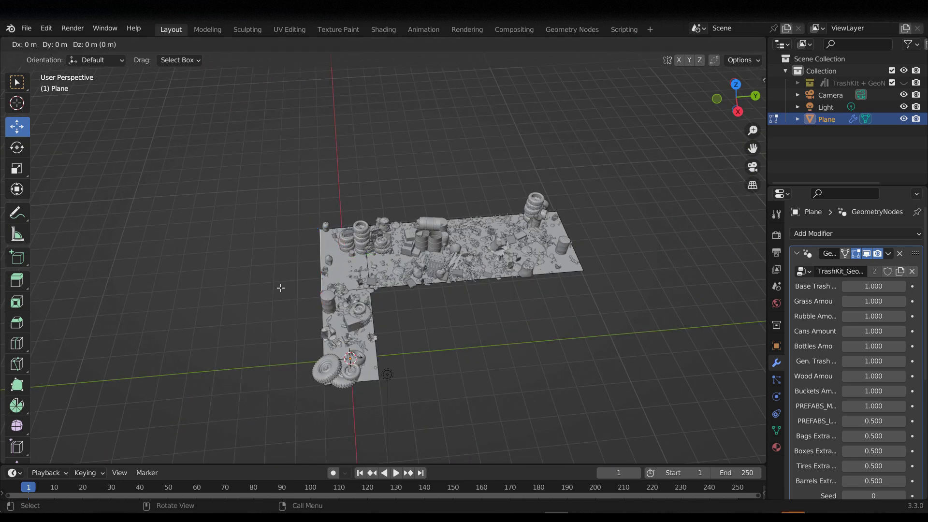
pyautogui.press('y')
pyautogui.click(75, 291)
# Add a loop cut across the plane's arm that extends along the positive Y axis
pyautogui.moveTo(75, 291); pyautogui.dragTo(481, 254, button='middle')
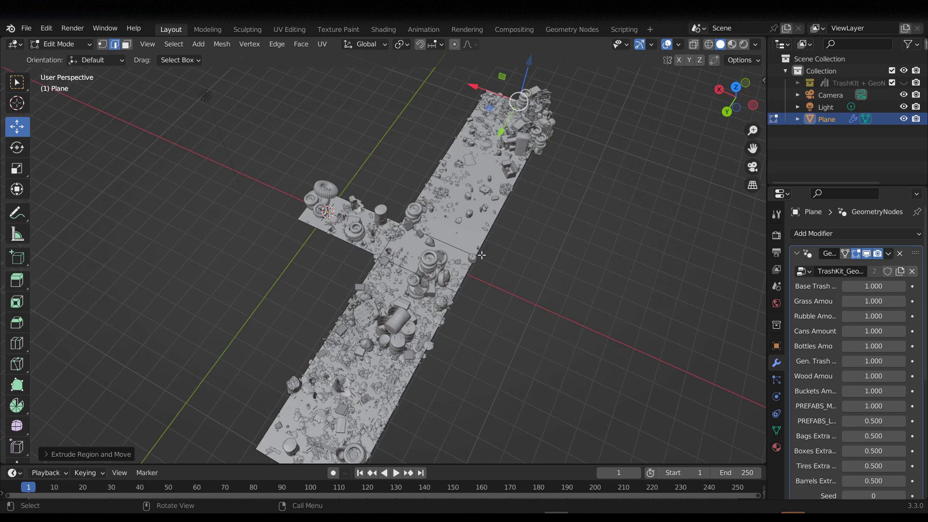
pyautogui.hotkey('ctrl', 'r')
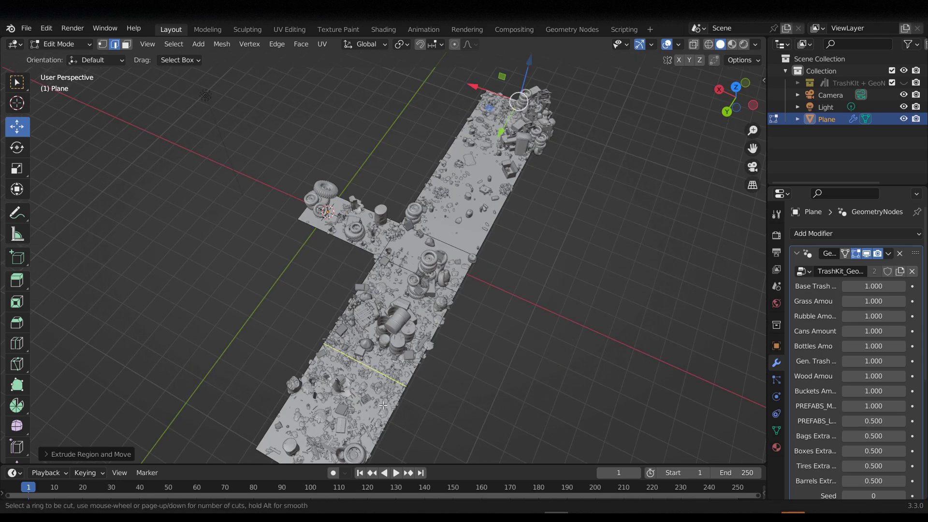
pyautogui.click(380, 401)
pyautogui.click(381, 400)
pyautogui.moveTo(381, 400); pyautogui.dragTo(419, 400, button='middle')
pyautogui.scroll(4, 430, 294)
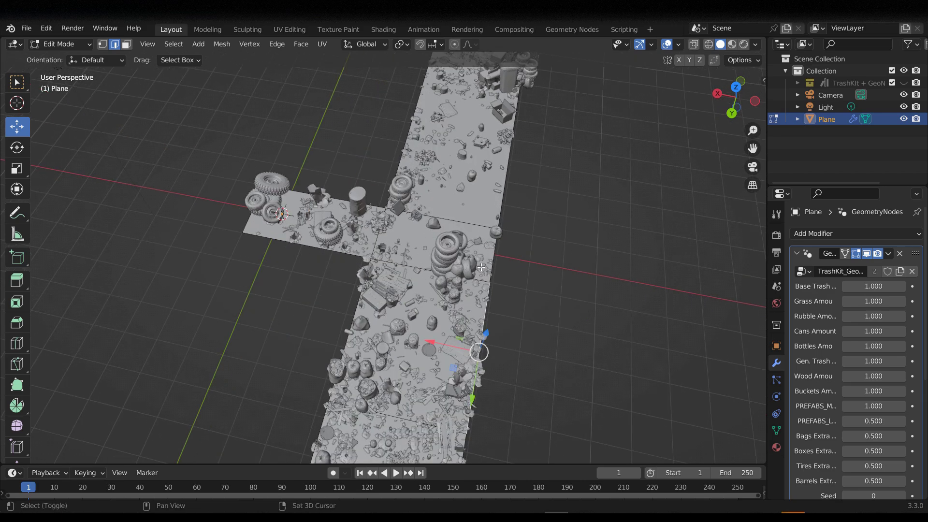
# Extrude the two adjoining outer side edges beside the junction together along the negative X axis to form a wide new section
pyautogui.keyDown('shift'); pyautogui.click(491, 261); pyautogui.keyUp('shift')
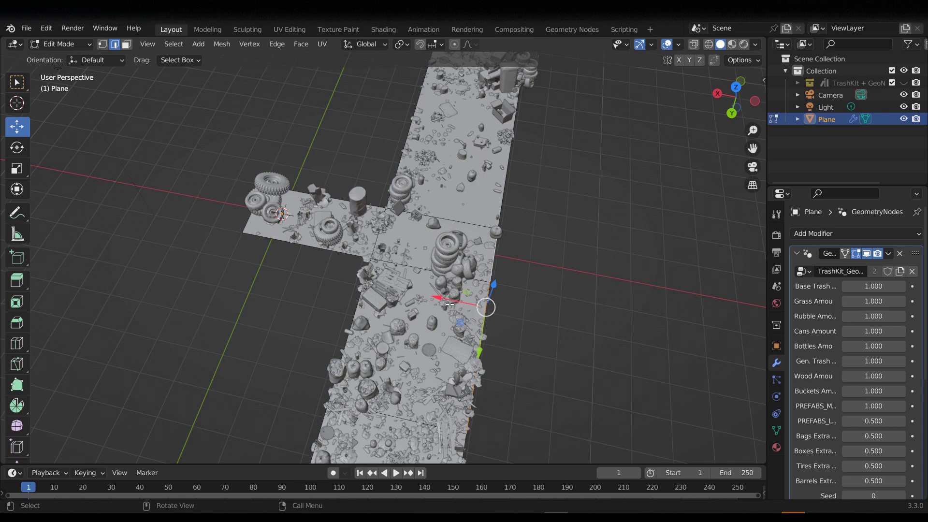
pyautogui.moveTo(449, 303); pyautogui.dragTo(713, 325)
pyautogui.press('x')
pyautogui.click(720, 327)
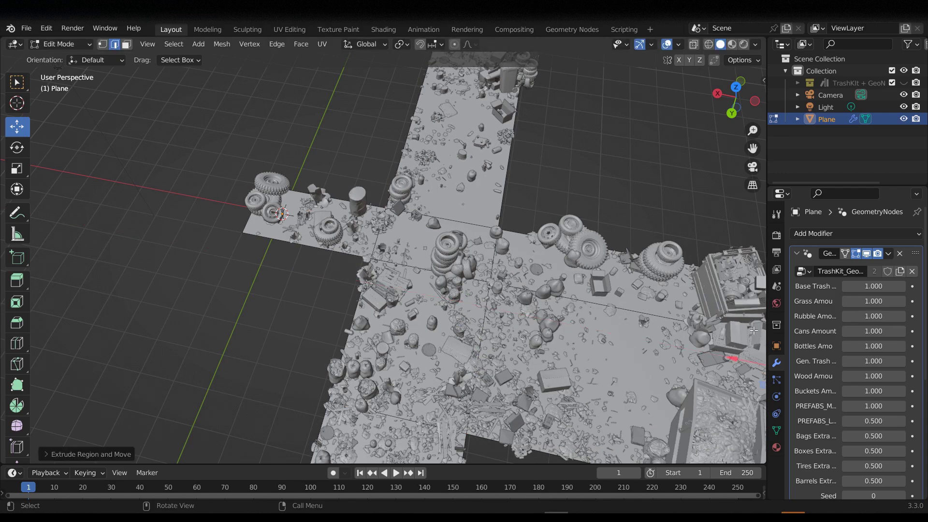
# Examine the scattered tires, bags and debris across the extended plane from ground level
pyautogui.scroll(-6, 559, 309)
pyautogui.moveTo(399, 302); pyautogui.dragTo(434, 239, button='middle')
pyautogui.scroll(4, 434, 238)
pyautogui.moveTo(425, 281); pyautogui.dragTo(427, 229, button='middle')
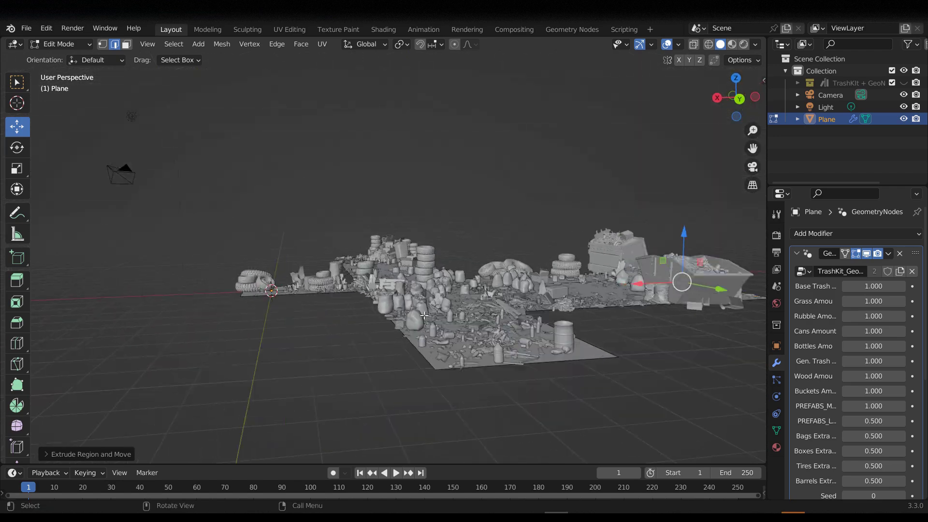
pyautogui.scroll(6, 435, 338)
pyautogui.moveTo(437, 352); pyautogui.dragTo(218, 391, button='middle')
pyautogui.scroll(3, 428, 349)
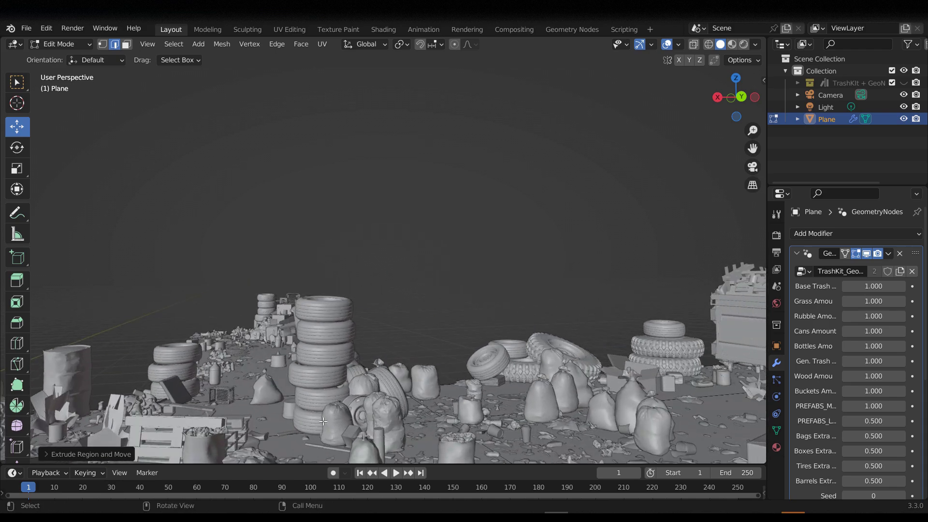
pyautogui.moveTo(290, 414)
pyautogui.mouseDown(button='middle')
pyautogui.moveTo(261, 423)
pyautogui.moveTo(308, 413)
pyautogui.moveTo(277, 412)
pyautogui.mouseUp(button='middle')
pyautogui.keyDown('shift'); pyautogui.moveTo(355, 411); pyautogui.dragTo(357, 352, button='middle'); pyautogui.keyUp('shift')
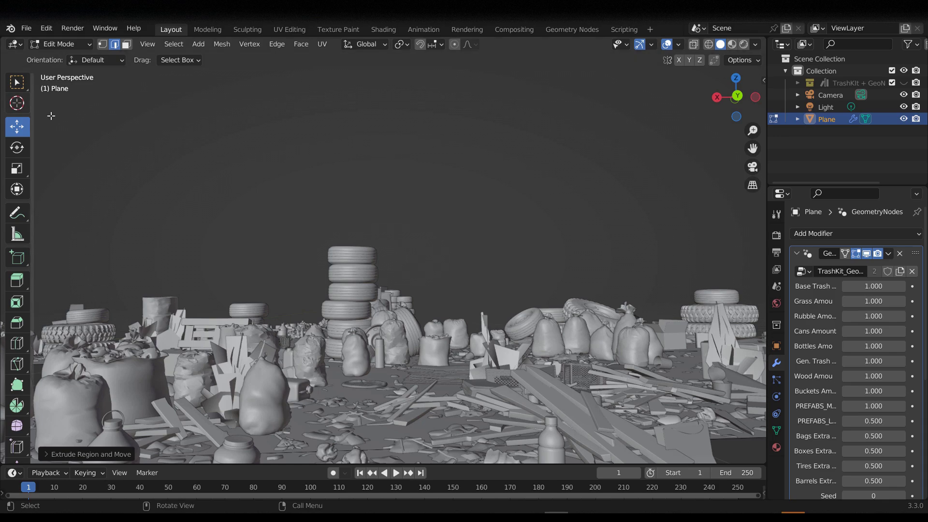
# Return to Object Mode and set the render engine to Cycles
pyautogui.click(74, 47)
pyautogui.click(67, 58)
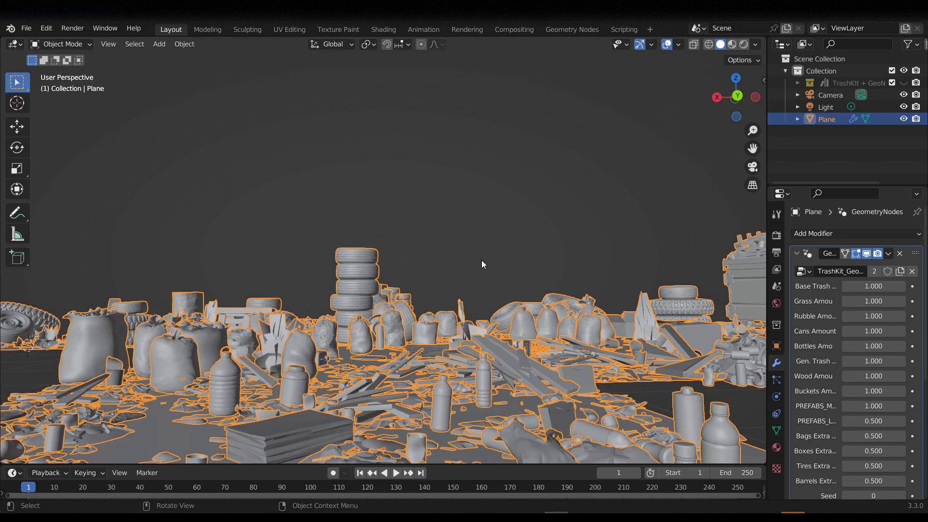
pyautogui.moveTo(482, 260); pyautogui.dragTo(596, 313, button='middle')
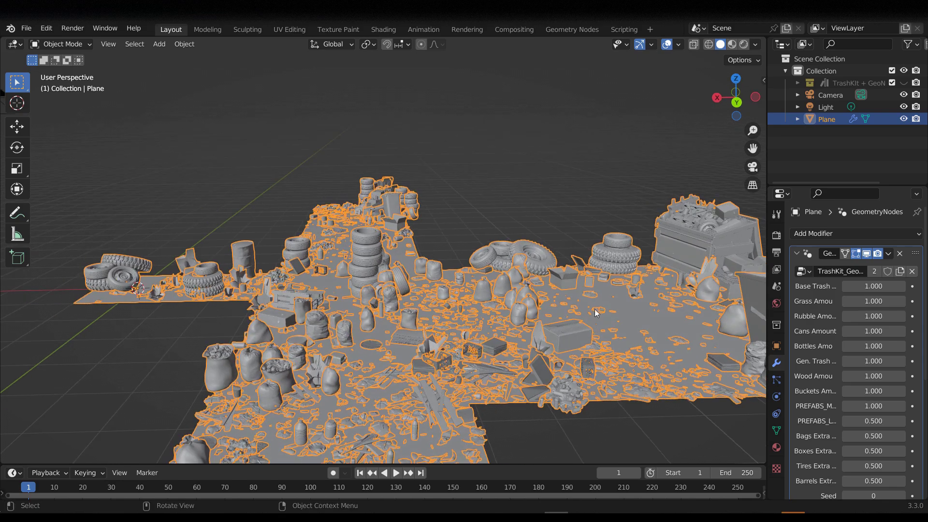
pyautogui.click(776, 235)
pyautogui.click(883, 234)
pyautogui.click(861, 273)
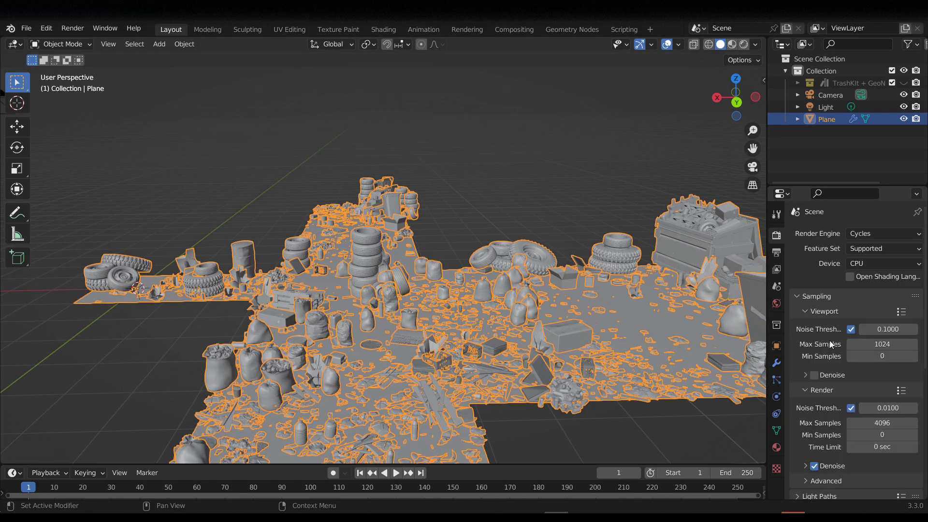
# Set the Cycles device to GPU Compute and enable viewport denoising
pyautogui.scroll(-3, 415, 277)
pyautogui.moveTo(411, 275); pyautogui.dragTo(434, 300, button='middle')
pyautogui.scroll(5, 434, 300)
pyautogui.moveTo(582, 328); pyautogui.dragTo(381, 301, button='middle')
pyautogui.scroll(4, 321, 236)
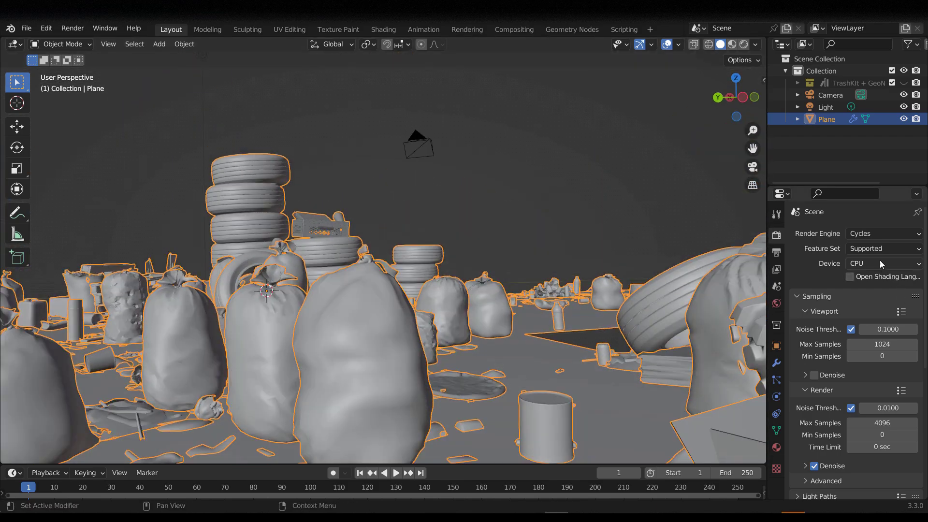
pyautogui.click(865, 263)
pyautogui.click(866, 290)
pyautogui.click(813, 375)
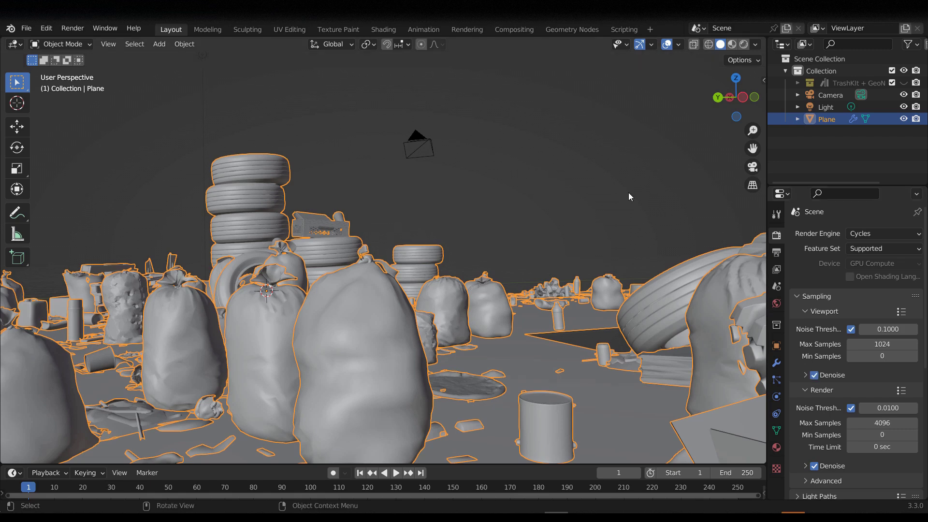
# Switch the viewport to rendered shading and move the light along the negative X axis over the trash-covered plane
pyautogui.click(744, 44)
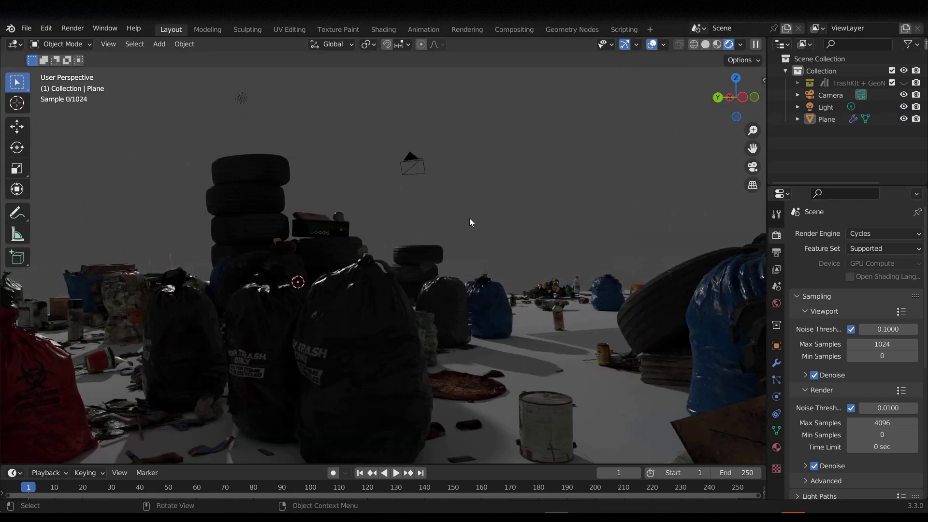
pyautogui.moveTo(471, 218); pyautogui.dragTo(399, 245, button='middle')
pyautogui.scroll(-5, 398, 241)
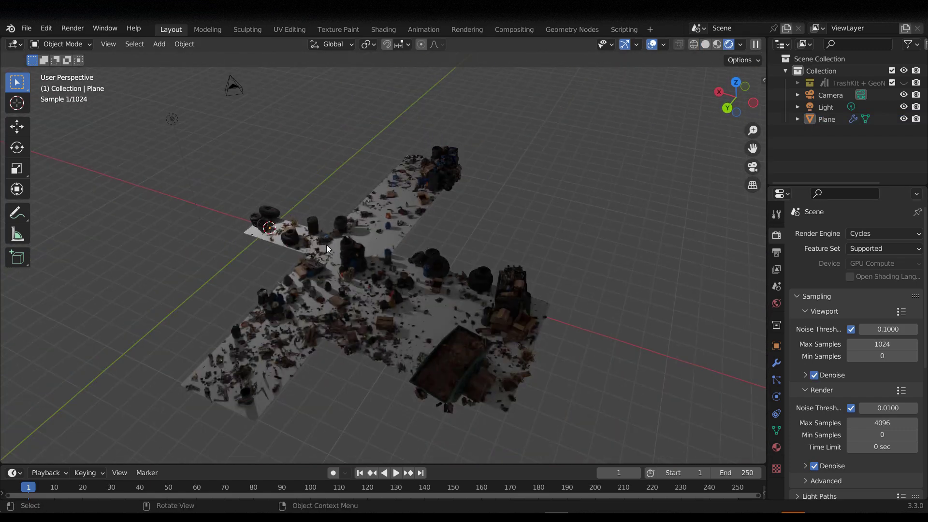
pyautogui.moveTo(326, 245); pyautogui.dragTo(286, 234, button='middle')
pyautogui.click(122, 162)
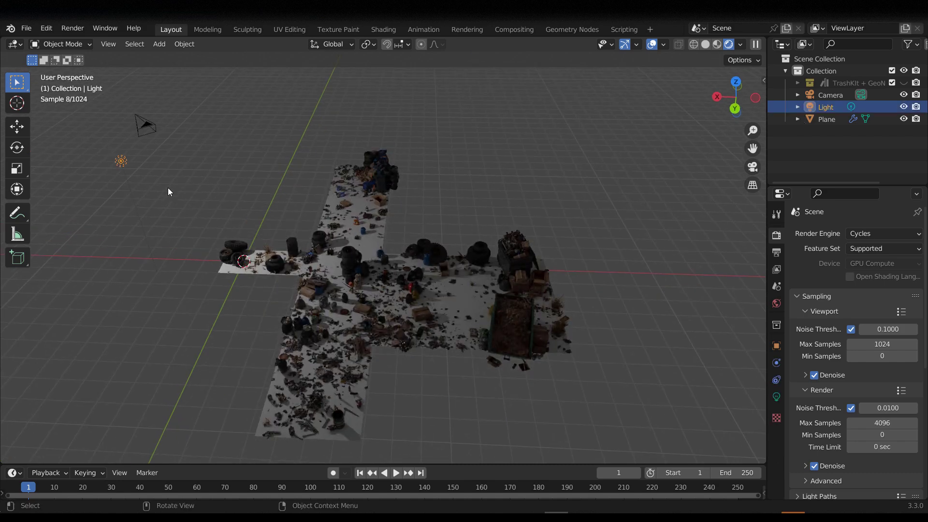
pyautogui.click(24, 128)
pyautogui.moveTo(85, 158); pyautogui.dragTo(322, 162)
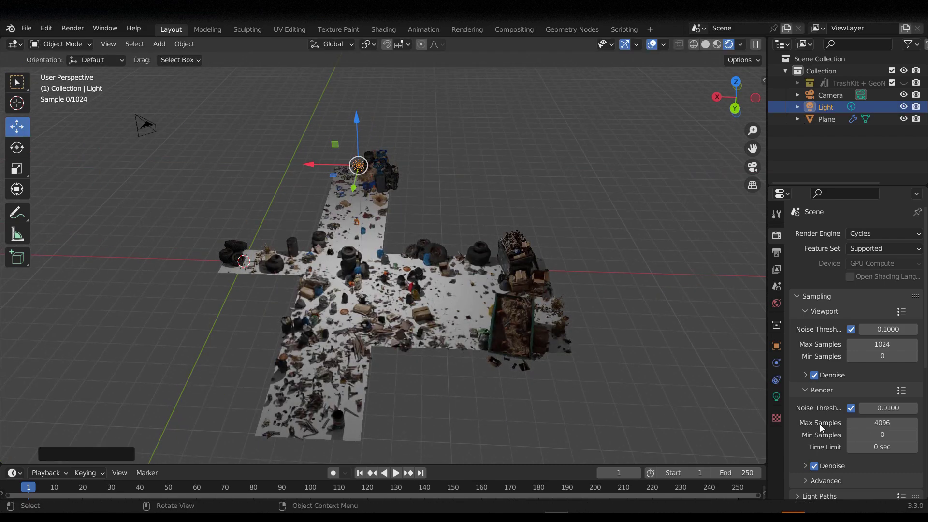
# Change the point light to an area light and set its rectangle size to 10 m in X and Y
pyautogui.click(888, 300)
pyautogui.click(776, 397)
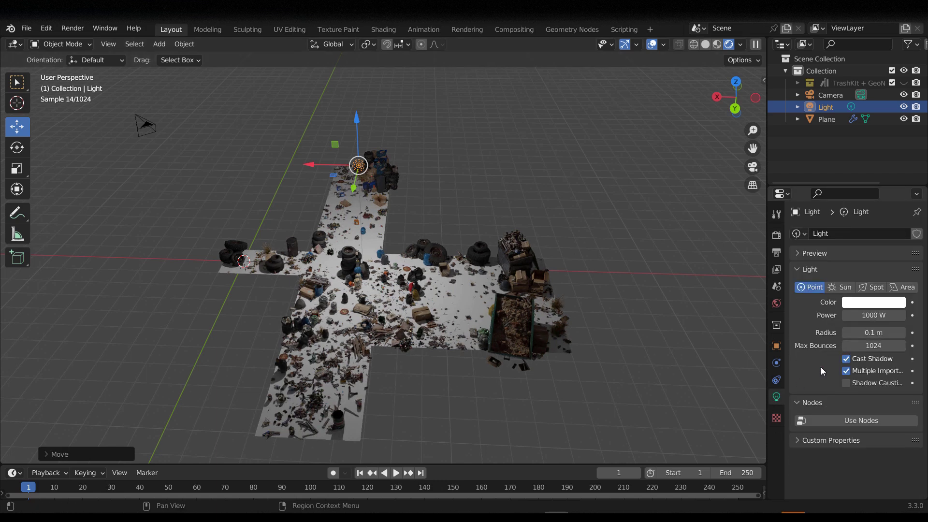
pyautogui.click(907, 288)
pyautogui.scroll(-2, 854, 411)
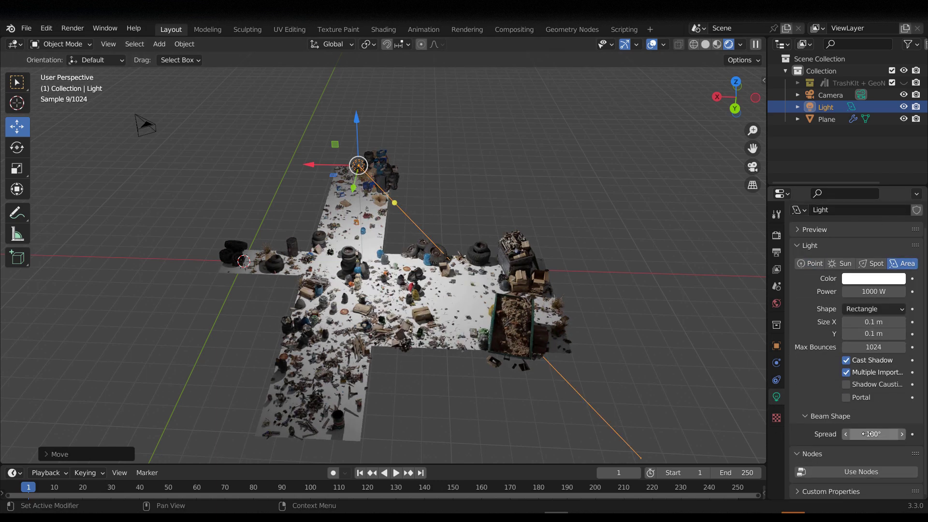
pyautogui.click(877, 321)
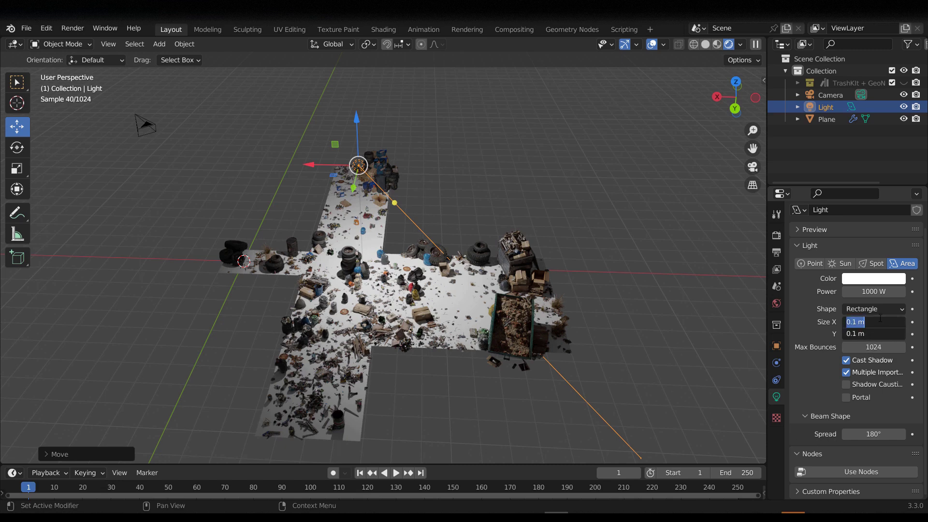
pyautogui.write('10')
pyautogui.press('Return')
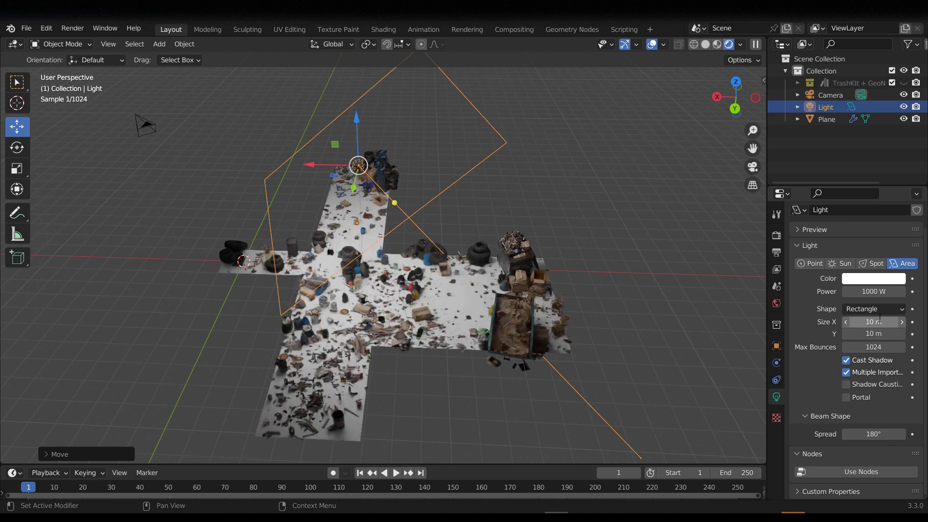
# Select the trash plane, show its GeometryNodes modifier settings and enlarge the properties area so the full parameter names fit
pyautogui.scroll(6, 384, 324)
pyautogui.moveTo(407, 359); pyautogui.dragTo(379, 303, button='middle')
pyautogui.scroll(5, 401, 295)
pyautogui.scroll(-5, 425, 322)
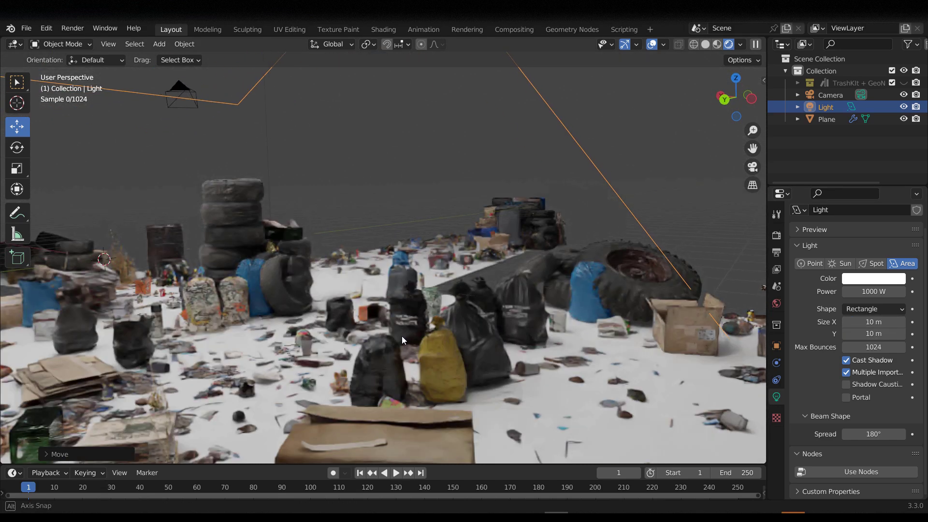
pyautogui.moveTo(402, 335); pyautogui.dragTo(411, 348, button='middle')
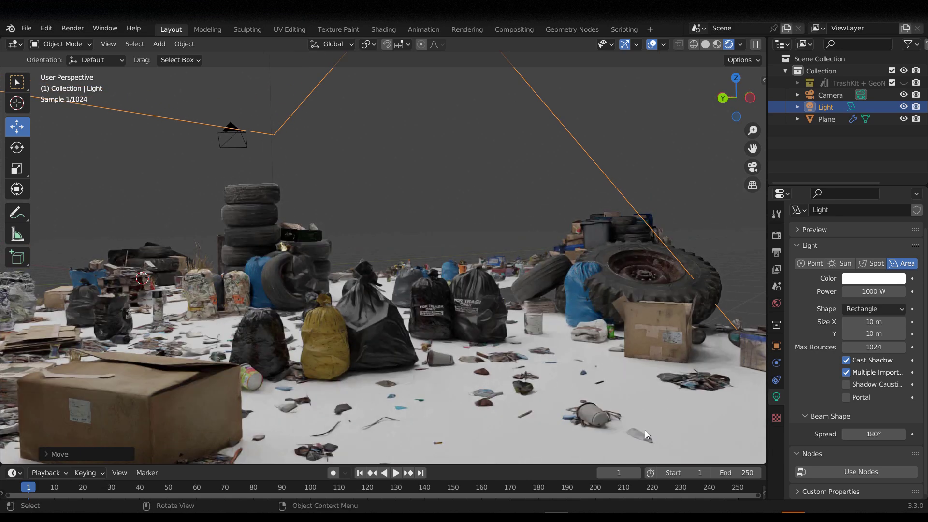
pyautogui.click(454, 369)
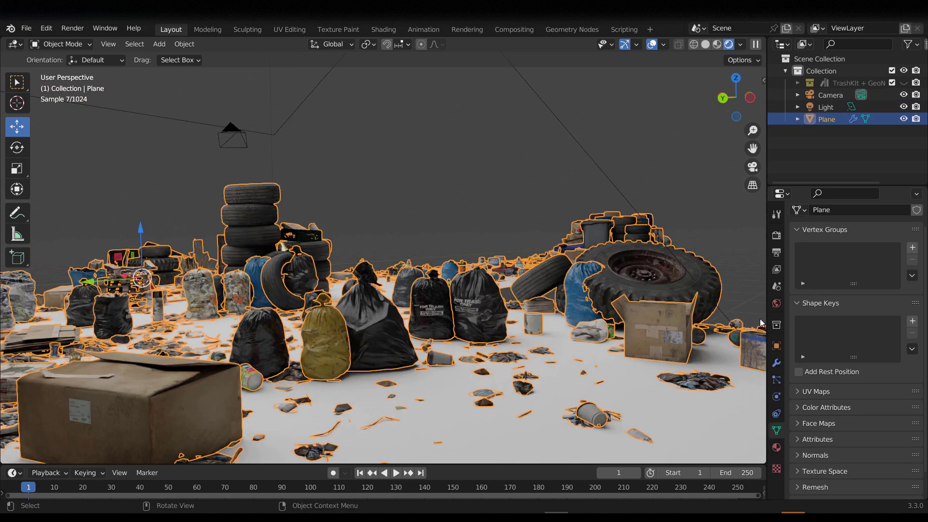
pyautogui.click(776, 363)
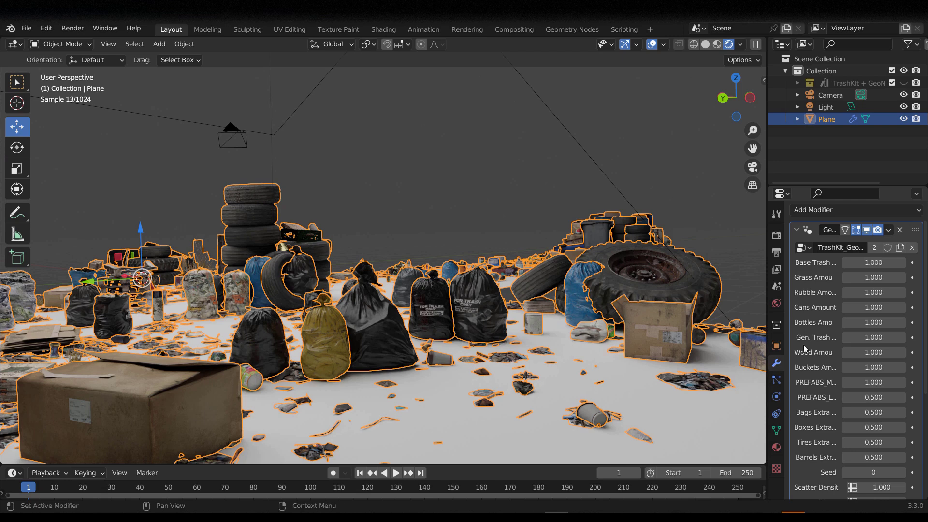
pyautogui.scroll(-3, 829, 311)
pyautogui.scroll(3, 829, 311)
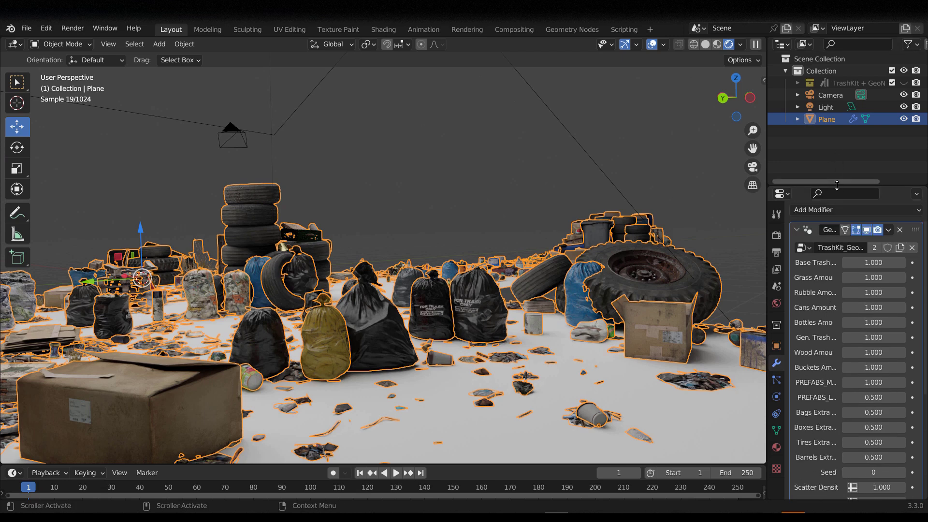
pyautogui.moveTo(837, 186); pyautogui.dragTo(837, 143)
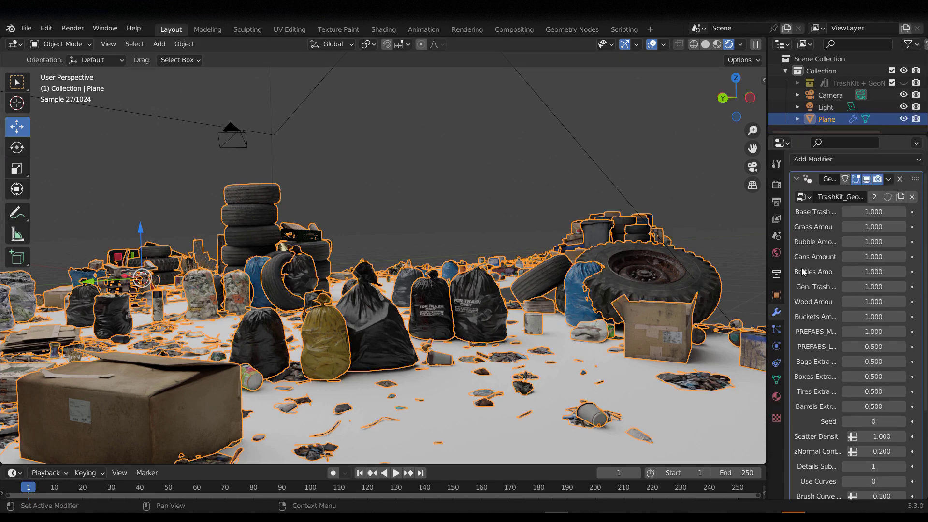
pyautogui.moveTo(765, 271); pyautogui.dragTo(533, 271)
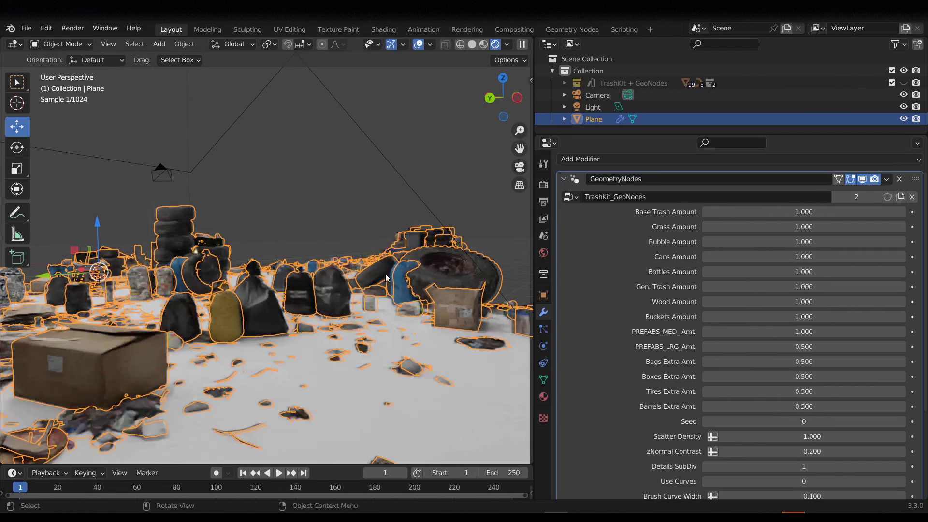
# Try a Base Trash Amount of 23.420 in the plane's TrashKit_GeoNodes modifier and undo it
pyautogui.moveTo(272, 217); pyautogui.dragTo(260, 237, button='middle')
pyautogui.click(279, 155)
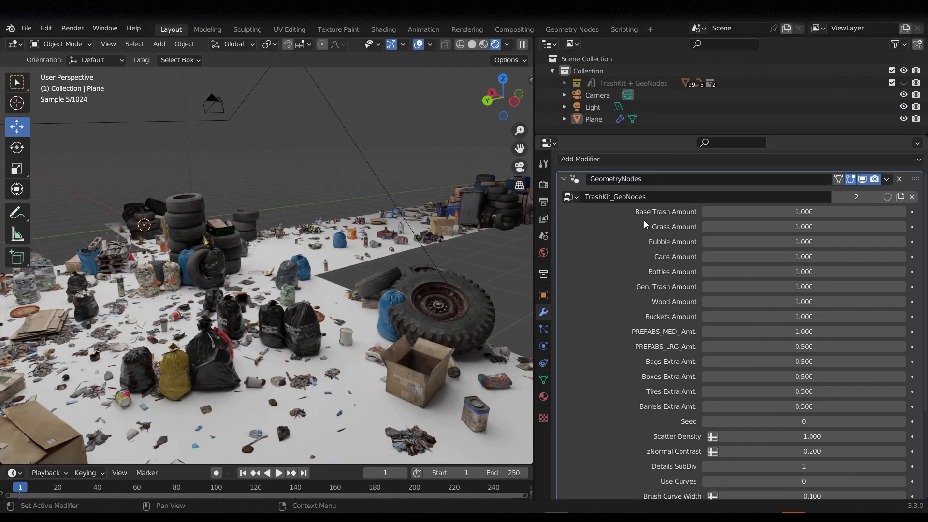
pyautogui.moveTo(779, 213); pyautogui.dragTo(872, 212)
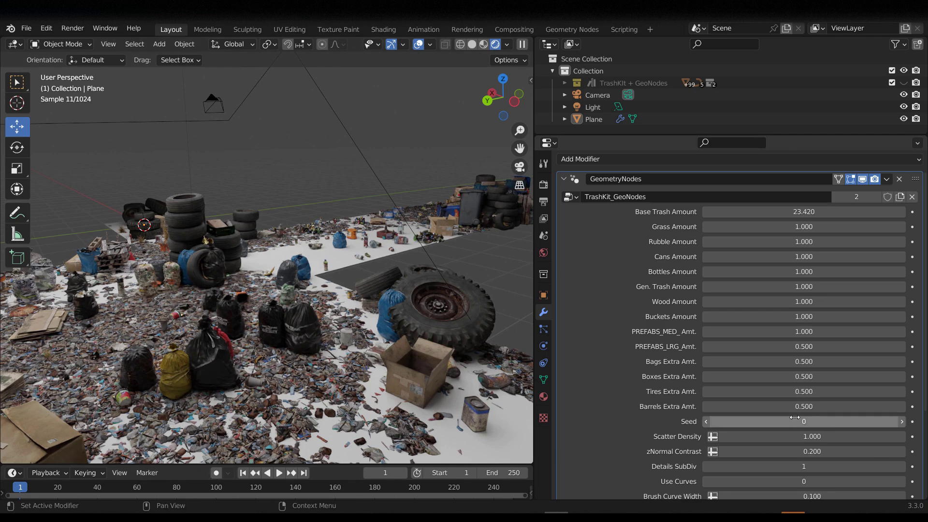
pyautogui.hotkey('ctrl', 'z')
# Set the scatter's Seed to 239 and switch the viewport back to solid shading
pyautogui.moveTo(748, 418); pyautogui.dragTo(748, 418)
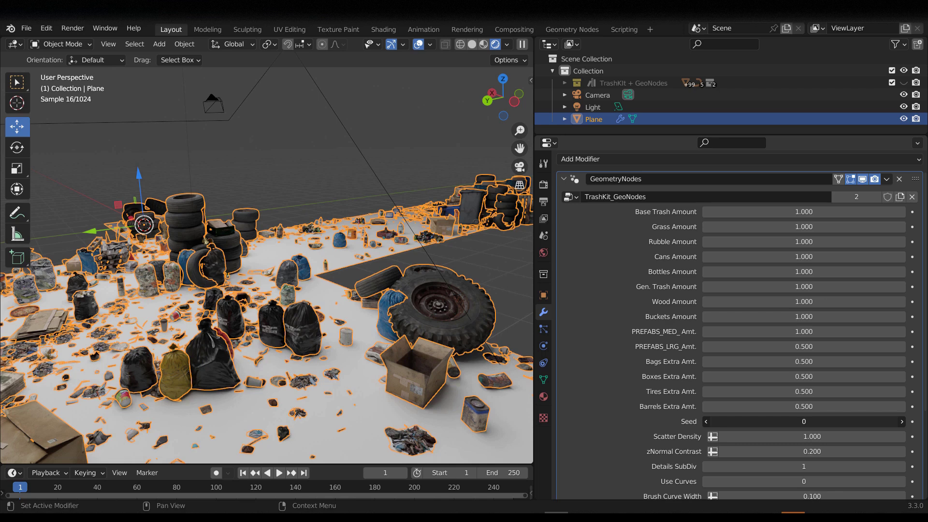
pyautogui.moveTo(748, 418); pyautogui.dragTo(777, 426)
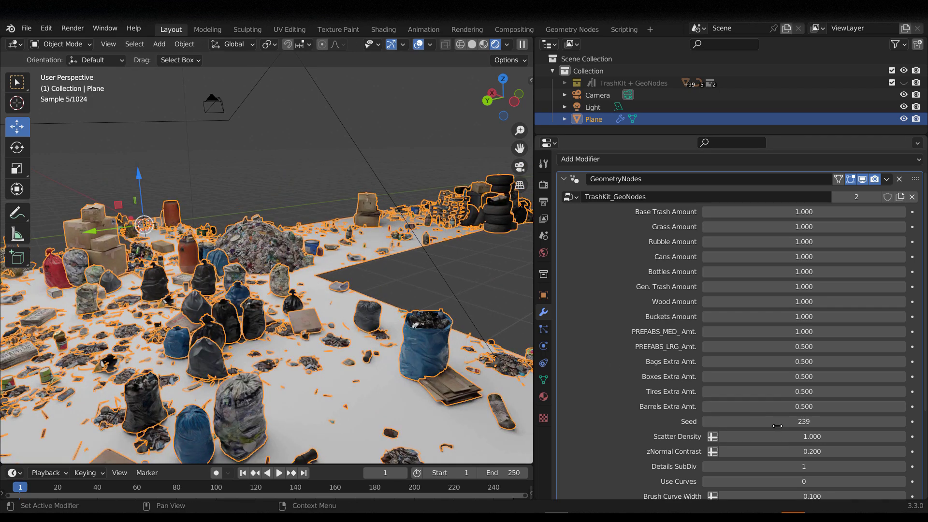
pyautogui.click(472, 44)
pyautogui.click(411, 329)
pyautogui.moveTo(407, 339); pyautogui.dragTo(369, 356, button='middle')
pyautogui.scroll(-2, 369, 357)
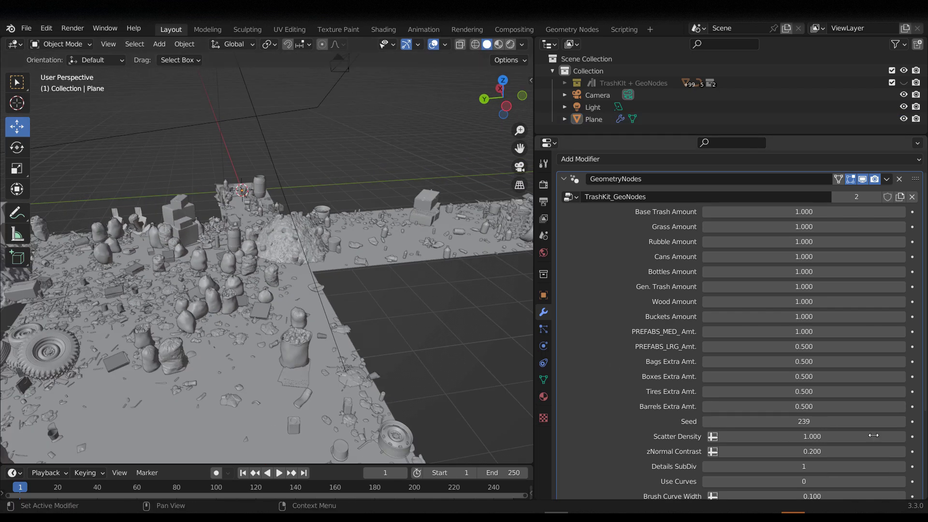
# Set the Seed to 200 and raise the Scatter Density to 2.630
pyautogui.moveTo(787, 421); pyautogui.dragTo(768, 421)
pyautogui.moveTo(273, 293); pyautogui.dragTo(411, 265, button='middle')
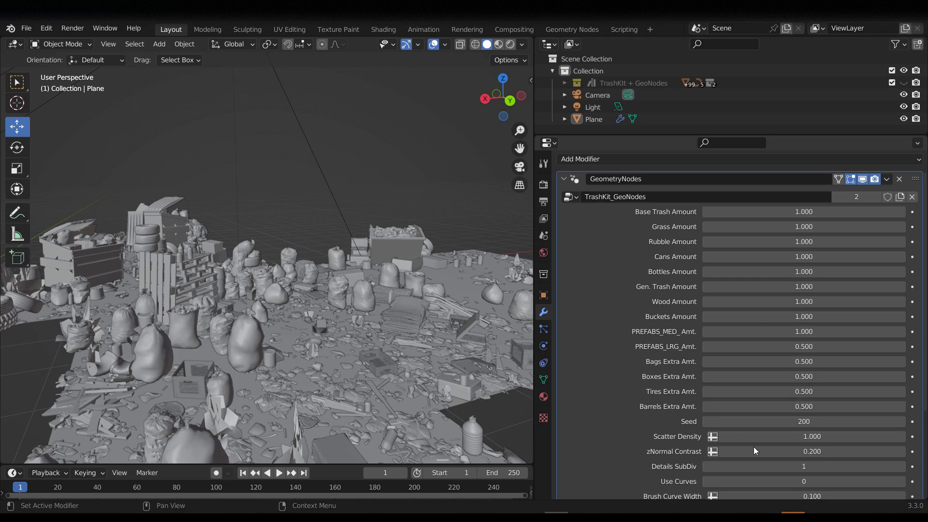
pyautogui.moveTo(756, 436); pyautogui.dragTo(783, 436)
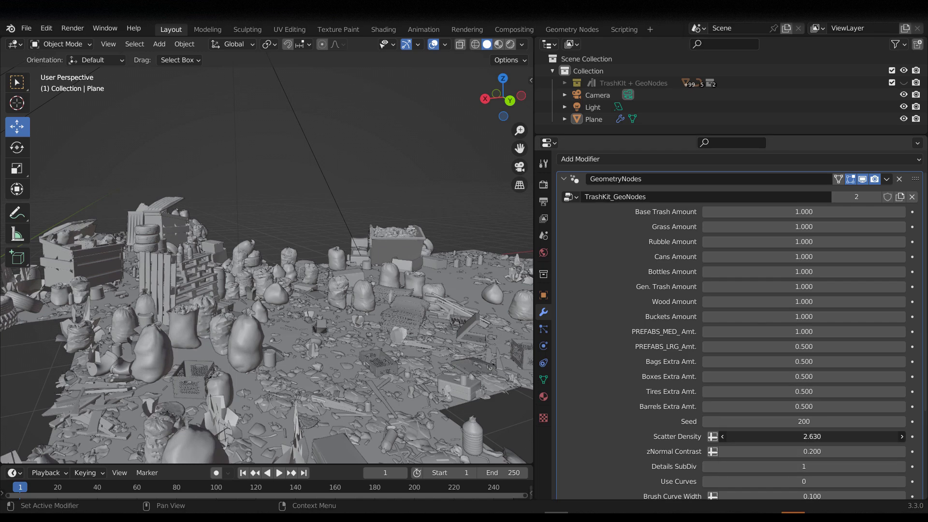
# Set the TrashKit_GeoNodes modifier's Scatter Density to 0.700
pyautogui.moveTo(841, 436); pyautogui.dragTo(723, 436)
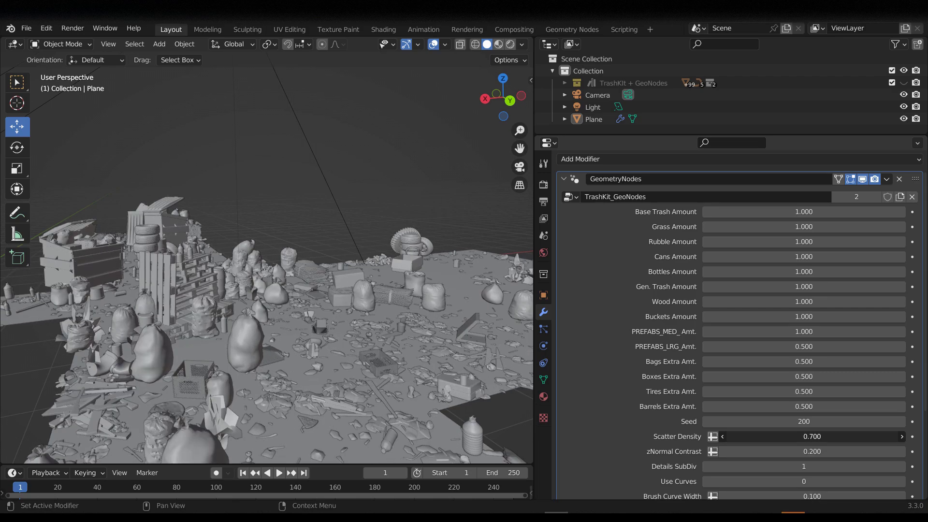
pyautogui.scroll(-6, 672, 409)
pyautogui.scroll(-5, 369, 310)
pyautogui.moveTo(312, 303); pyautogui.dragTo(344, 321, button='middle')
pyautogui.scroll(2, 387, 334)
pyautogui.scroll(4, 343, 321)
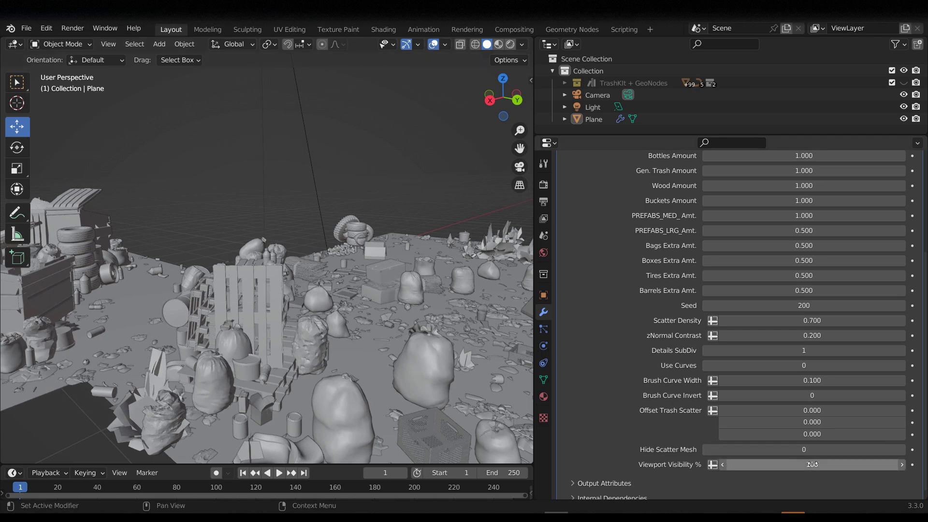
# Try Hide Scatter Mesh at 1, inspect the scattered trash without its base plane, and show the plane again
pyautogui.moveTo(812, 464); pyautogui.dragTo(831, 449)
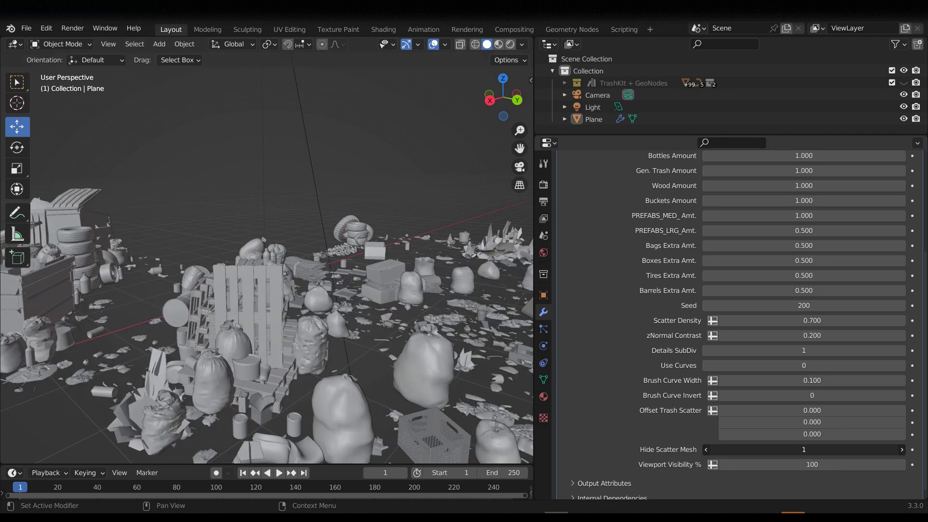
pyautogui.scroll(-7, 309, 294)
pyautogui.scroll(5, 358, 304)
pyautogui.moveTo(377, 310); pyautogui.dragTo(244, 320, button='middle')
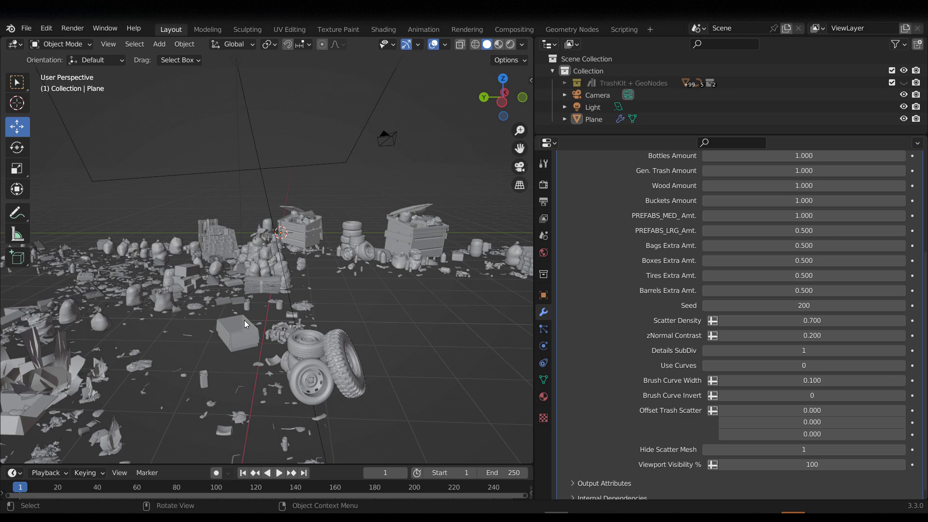
pyautogui.moveTo(245, 319); pyautogui.dragTo(396, 326, button='middle')
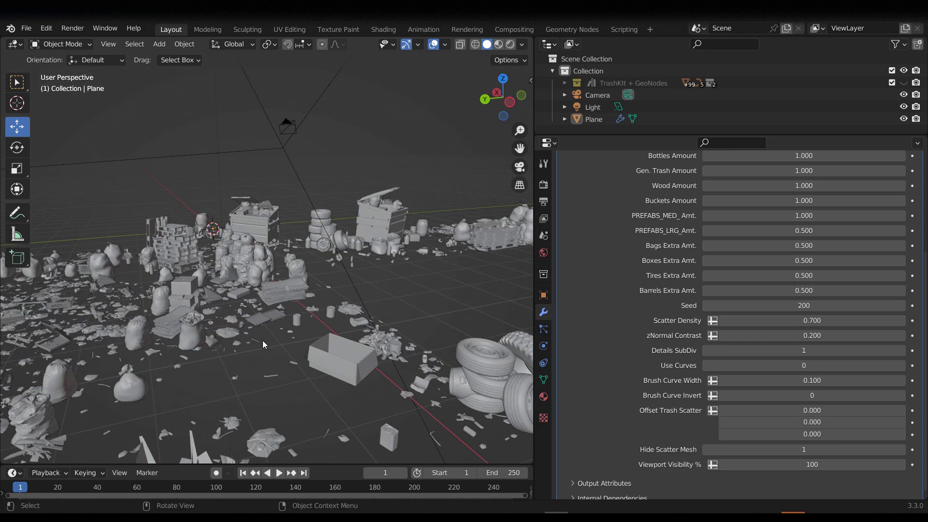
pyautogui.moveTo(735, 449); pyautogui.dragTo(724, 450)
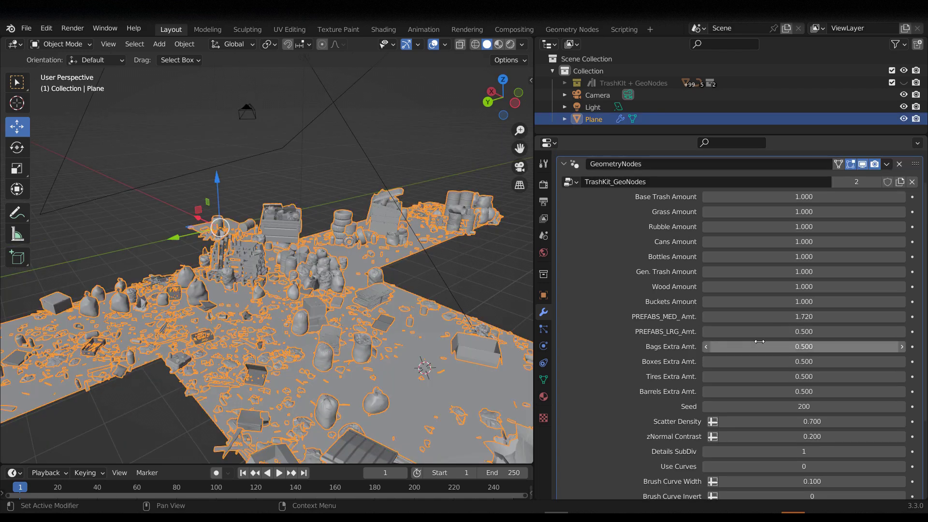
# Set Bags Extra Amt. to 2.810, Tires Extra Amt. to 5.090, Barrels Extra Amt. to 4.730 and Wood Amount to 1.010
pyautogui.moveTo(760, 341); pyautogui.dragTo(892, 341)
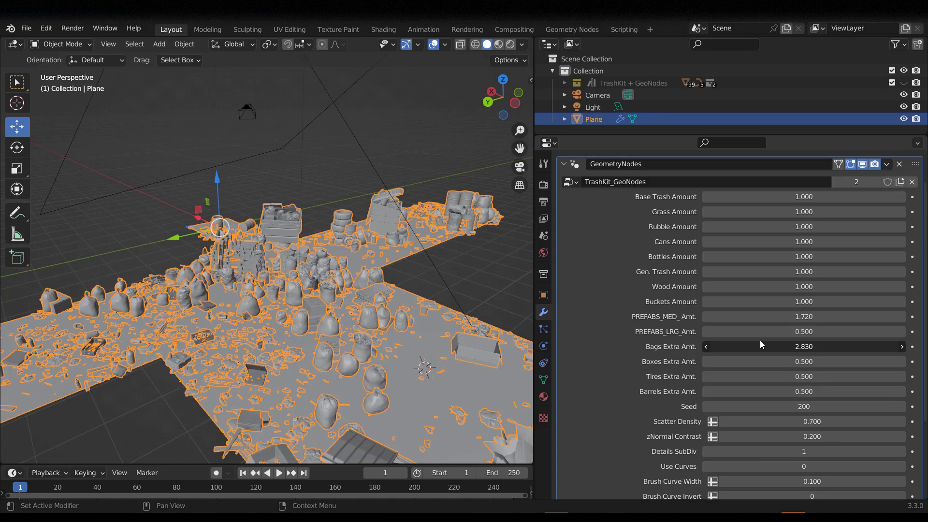
pyautogui.moveTo(739, 372); pyautogui.dragTo(918, 372)
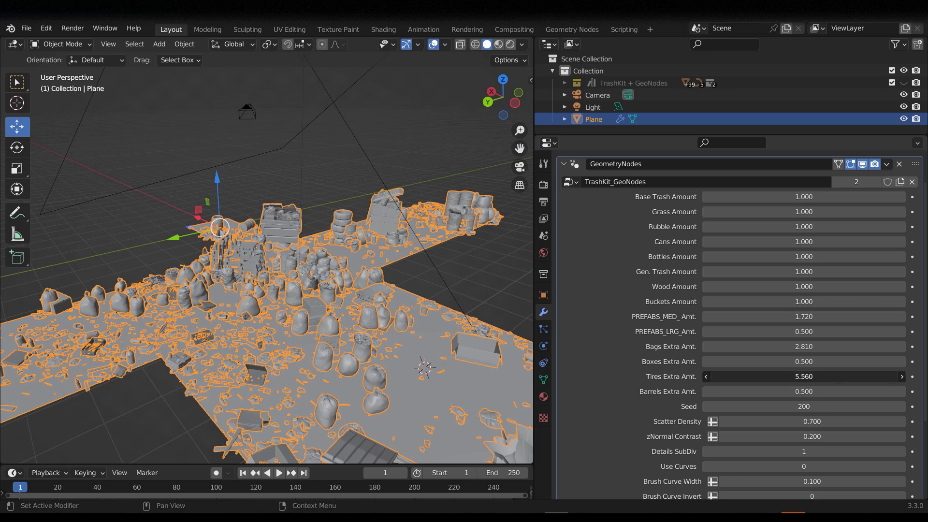
pyautogui.moveTo(740, 376); pyautogui.dragTo(822, 392)
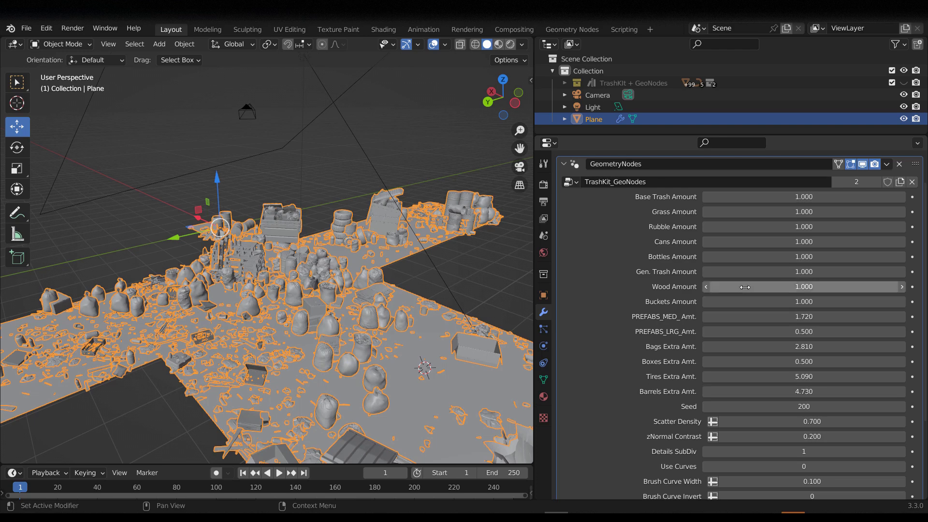
pyautogui.moveTo(744, 286); pyautogui.dragTo(812, 287)
pyautogui.scroll(-4, 227, 366)
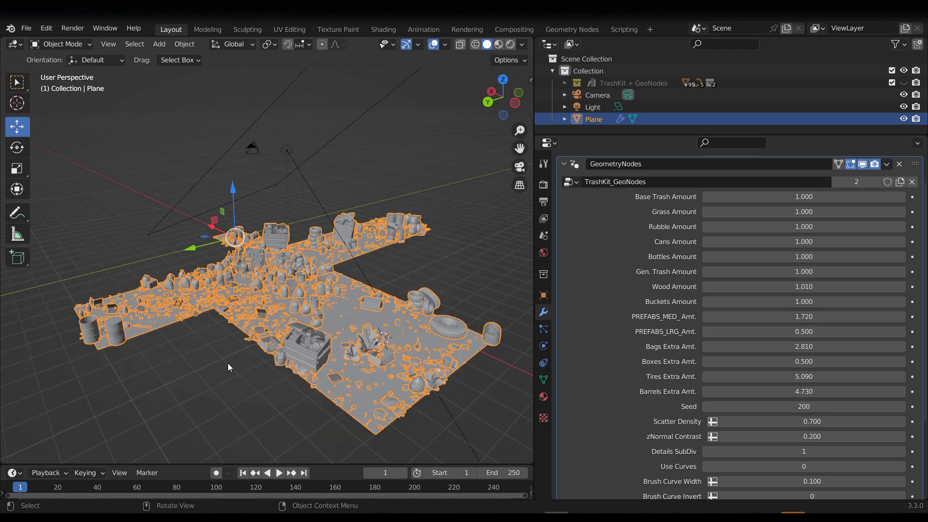
pyautogui.moveTo(227, 366); pyautogui.dragTo(265, 287, button='middle')
pyautogui.scroll(5, 263, 302)
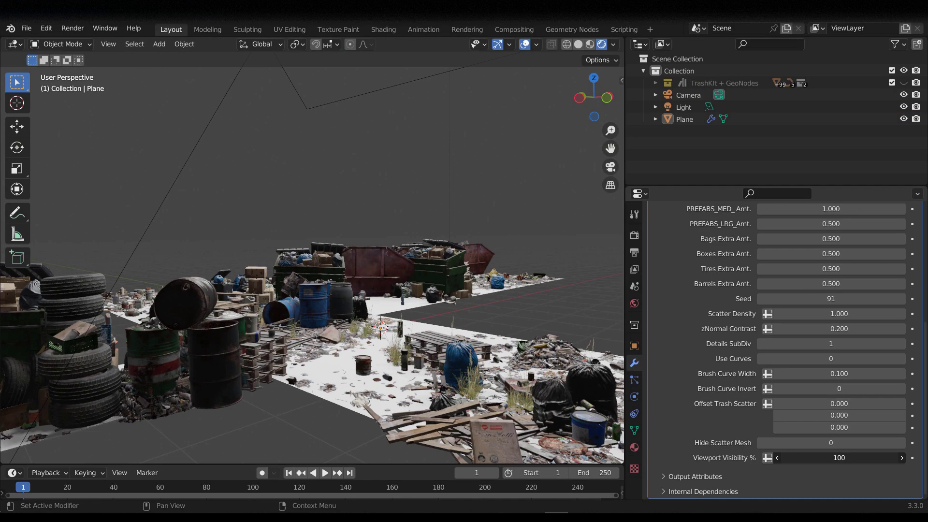
# Set the first Offset Trash Scatter value to 0.140 and raise the Scatter Density on the rendered trash plane
pyautogui.moveTo(839, 404)
pyautogui.mouseDown()
pyautogui.moveTo(851, 404)
pyautogui.moveTo(821, 404)
pyautogui.mouseUp()
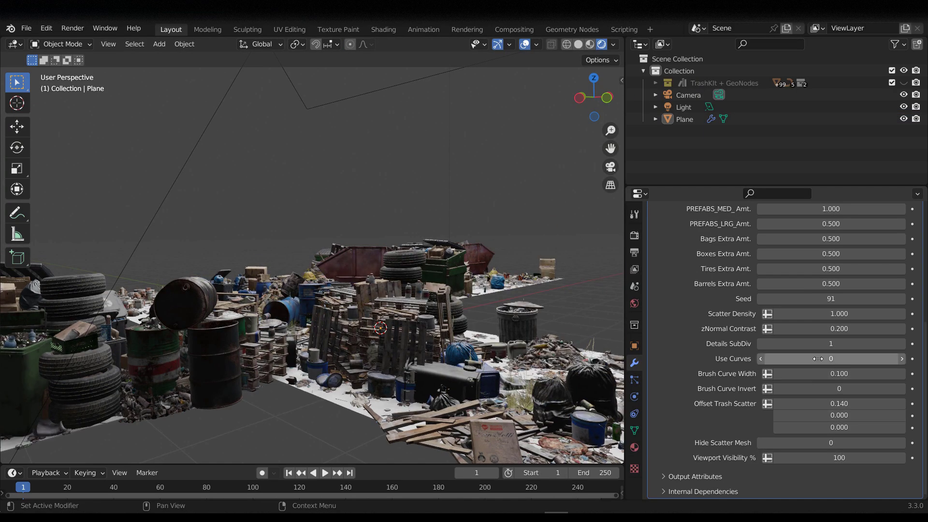
pyautogui.moveTo(605, 385); pyautogui.dragTo(444, 333, button='middle')
pyautogui.scroll(-2, 371, 342)
pyautogui.moveTo(821, 314); pyautogui.dragTo(858, 313)
pyautogui.moveTo(368, 357); pyautogui.dragTo(428, 256, button='middle')
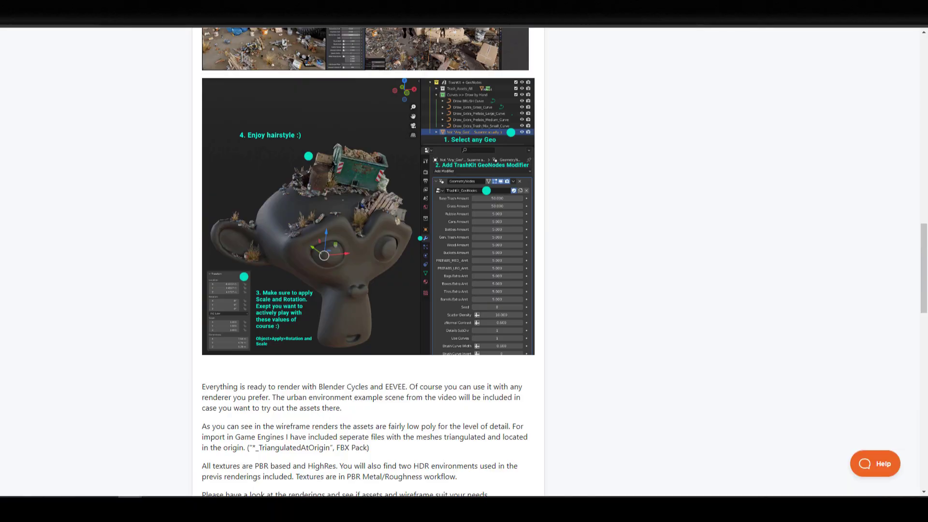
# Switch to the Trashkit - 3d Assetkit product page in the browser and return to its overview and purchase details
pyautogui.scroll(20, 464, 261)
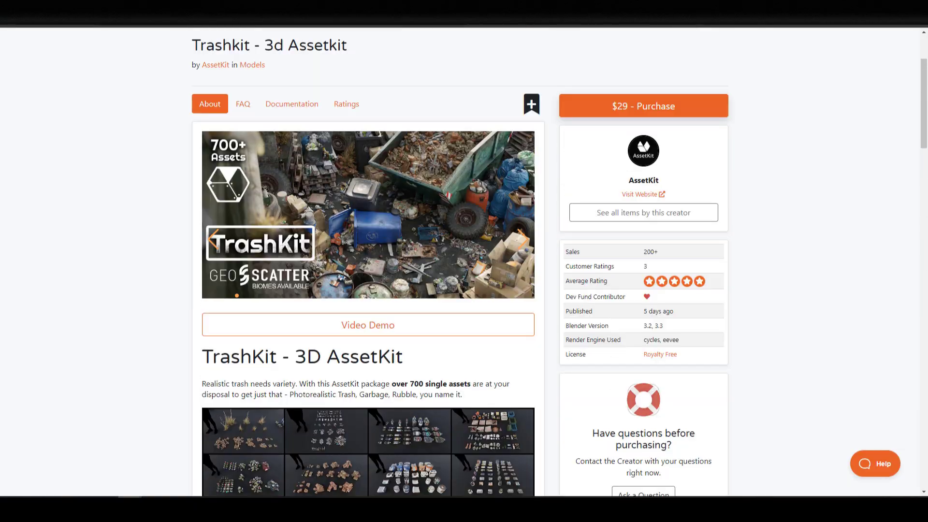